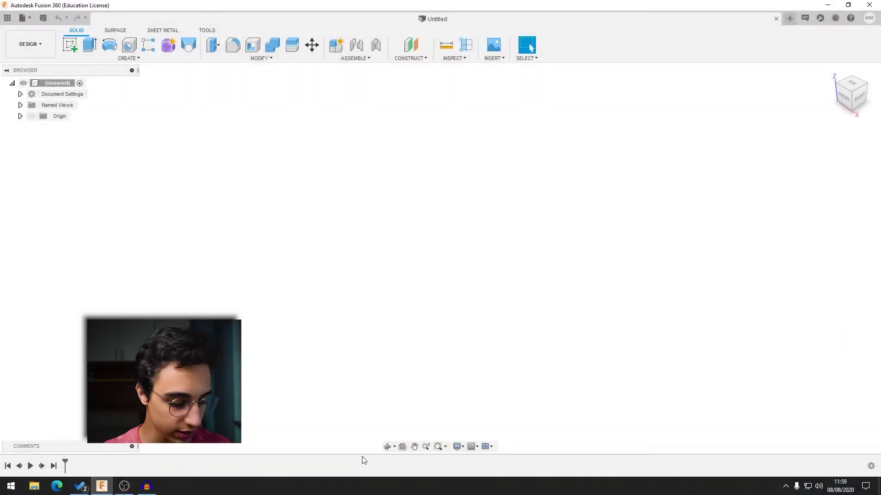
Open the Save dialog for the new untitled design with Ctrl+S.
key("ctrl+s")
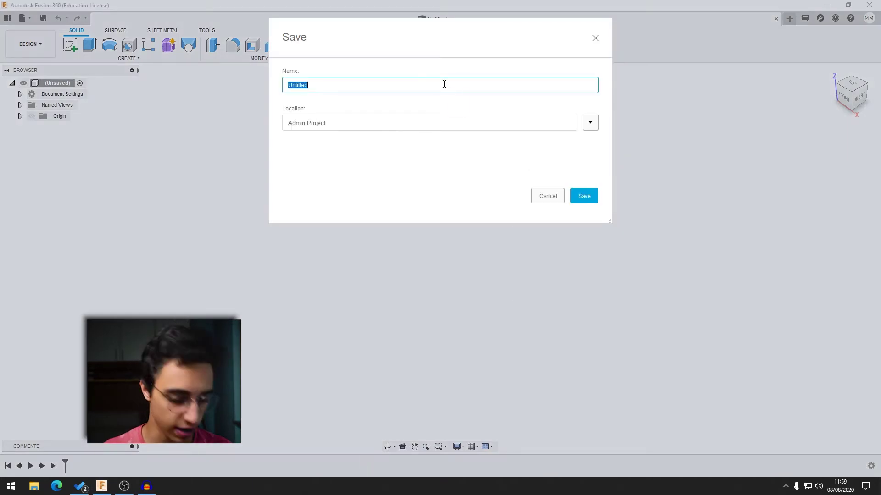
Replace the name Untitled with 'PortaHard disk YT' and save the design to Admin Project.
left_click(440, 83)
double_click(441, 83)
type("Porta")
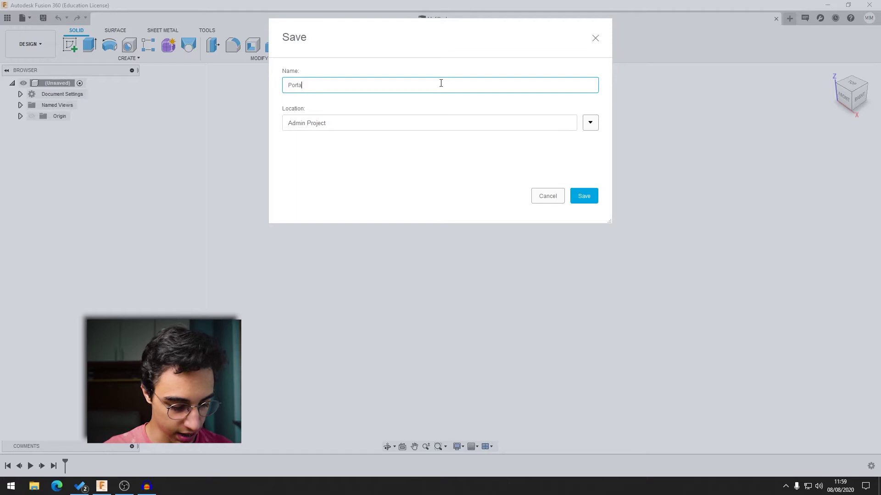
type("Hard di")
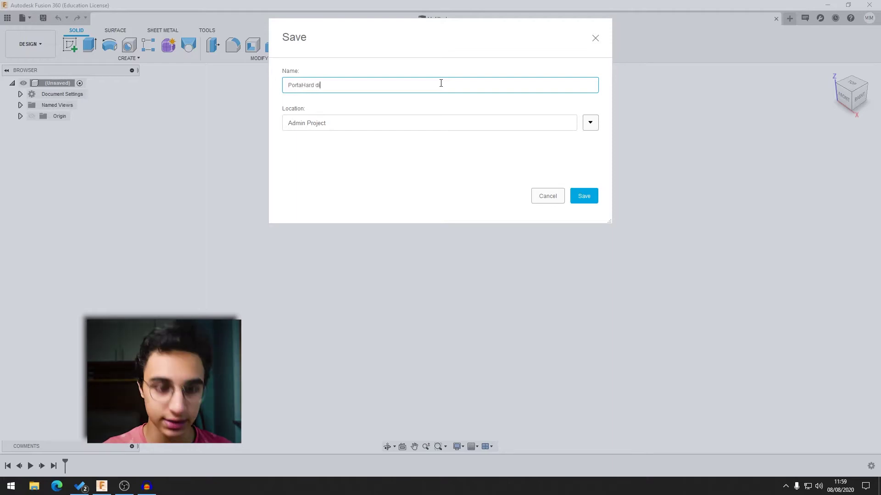
type("sk YT")
key("Return")
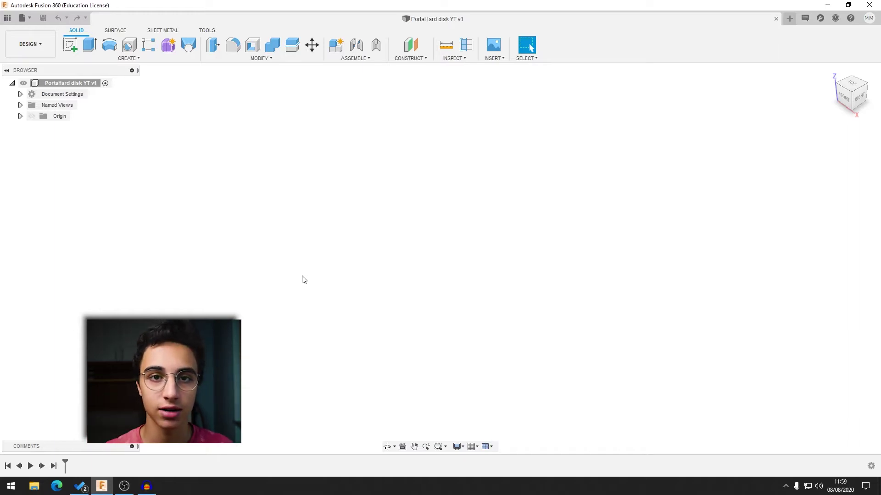
left_click(69, 48)
Start a sketch on the XY plane and bring up the Change Parameters table.
left_click(501, 250)
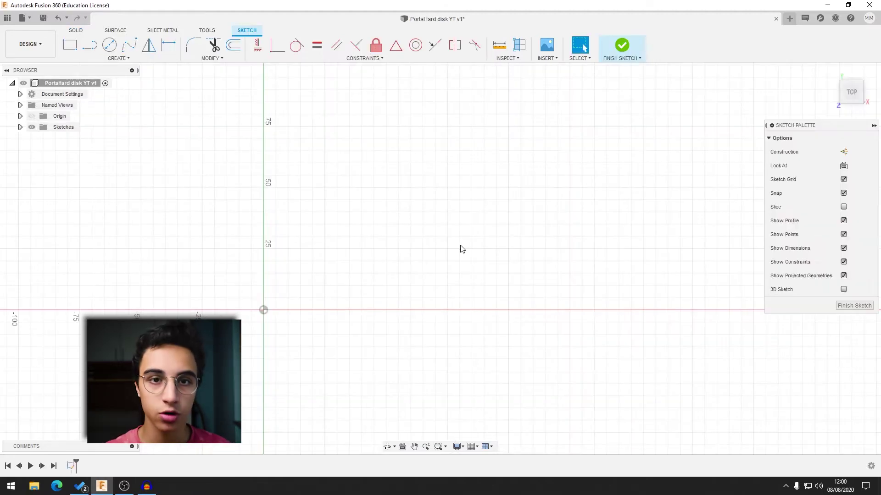
key("s")
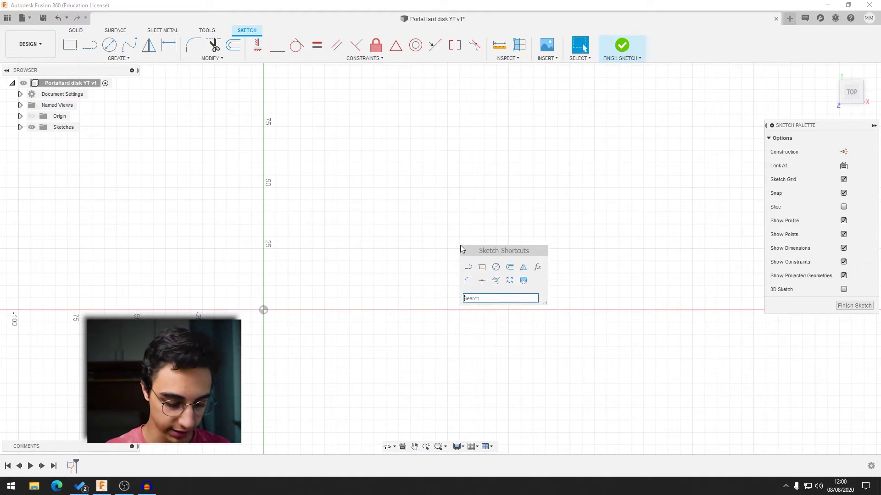
type("par")
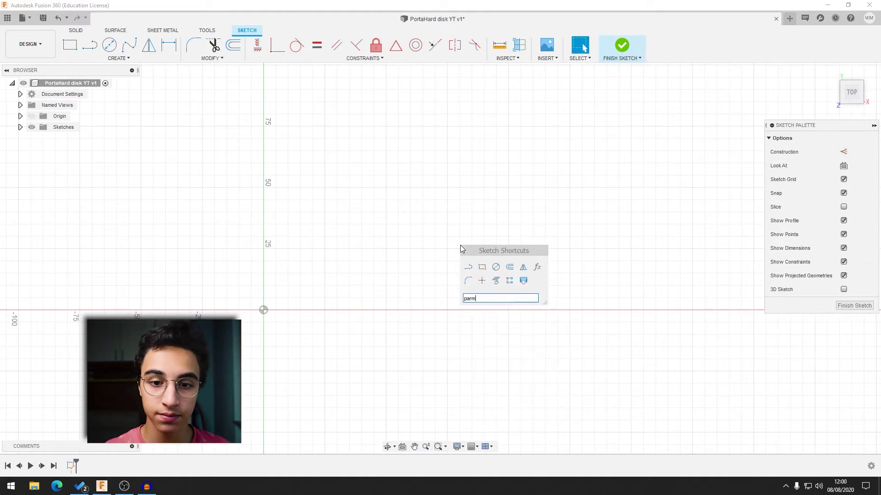
left_click(507, 344)
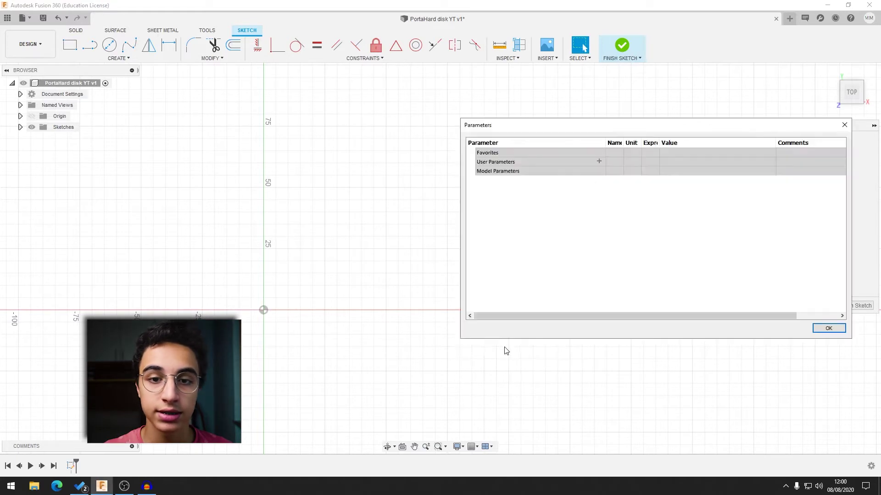
Add a user parameter named Gioco with expression 0.5 mm.
left_click(598, 162)
type("Gioco")
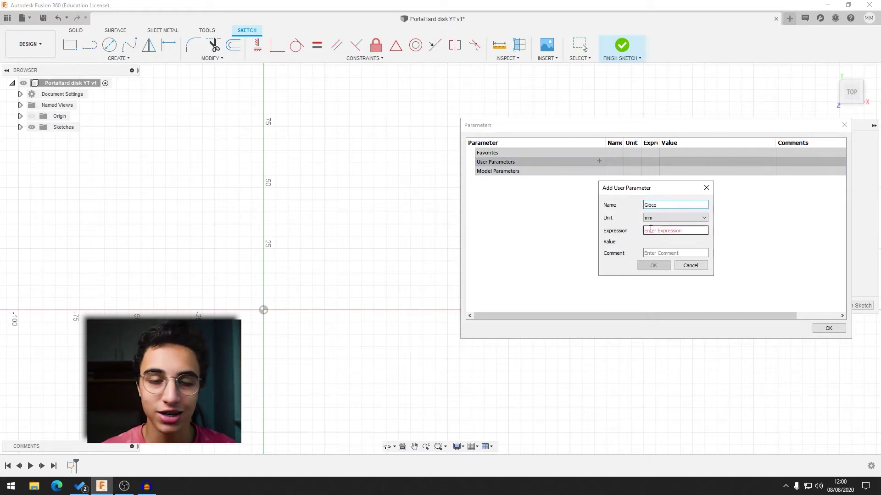
left_click(646, 229)
type("0.5")
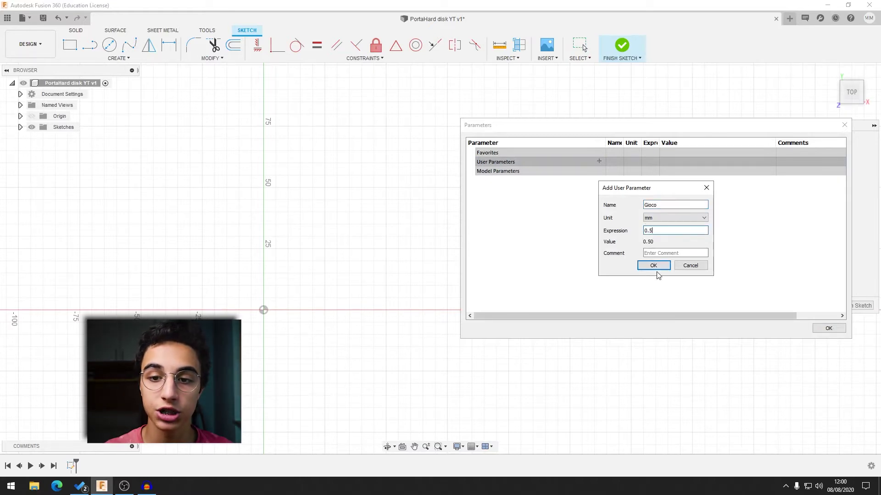
left_click(653, 266)
left_click(70, 44)
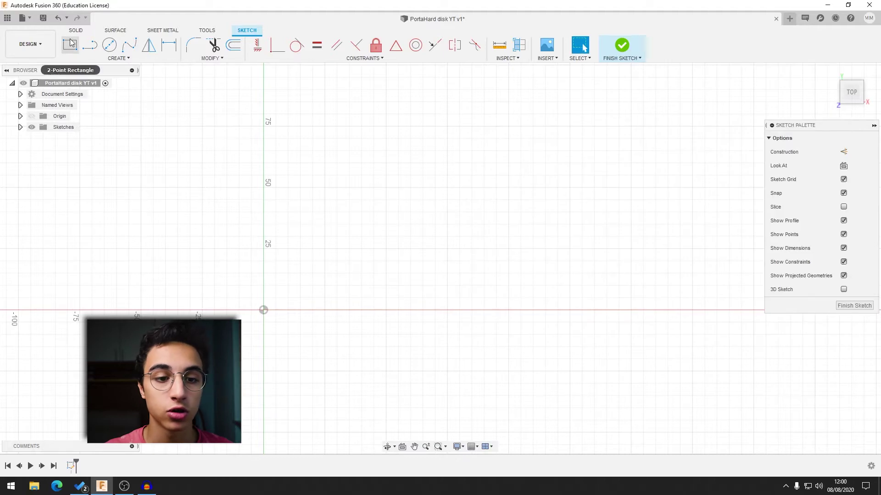
Draw a 79.50 × 15.50 mm rectangle from the origin using expression-driven dimensions.
left_click(264, 311)
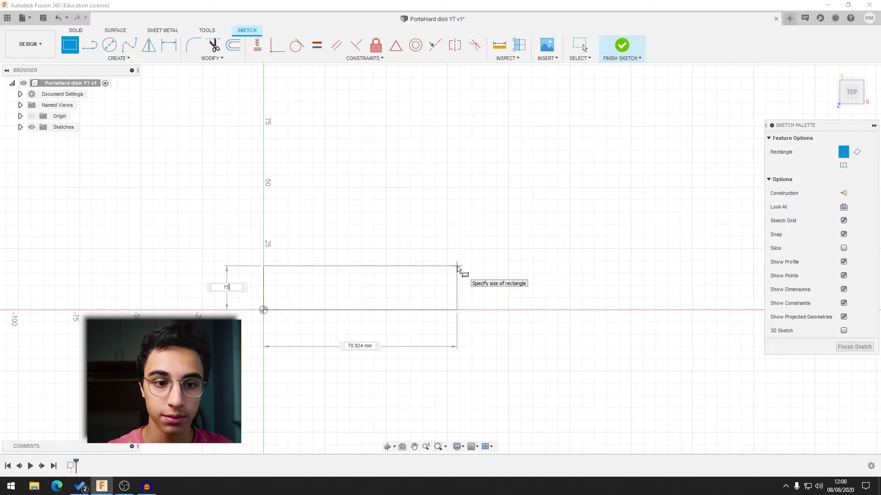
key("Tab")
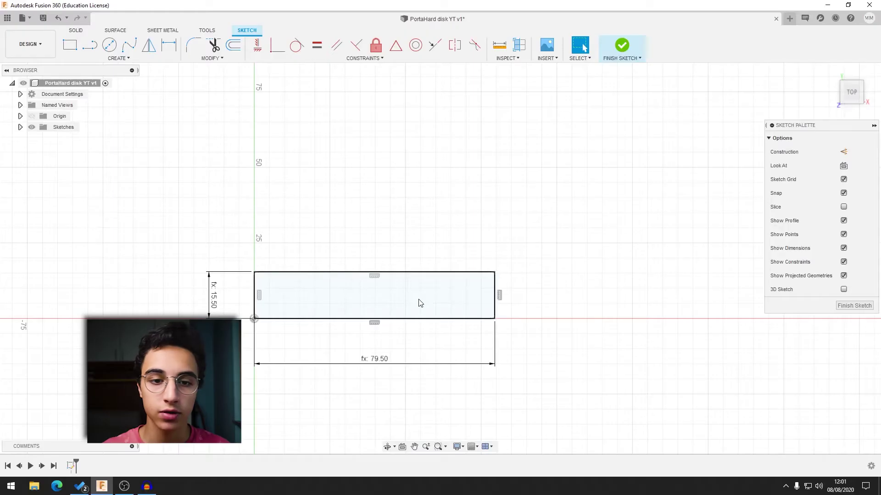
Offset the rectangle 2.5 mm outward, finish the sketch and view it isometrically.
key("o")
left_click(399, 272)
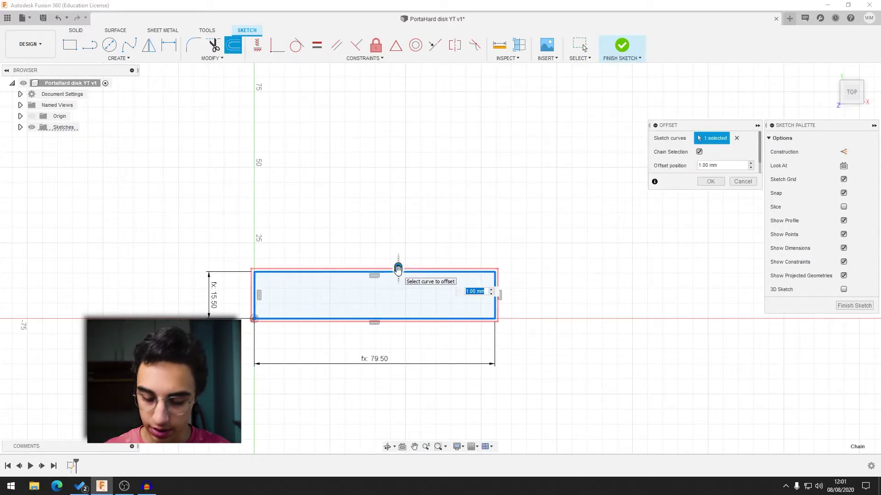
type(".5")
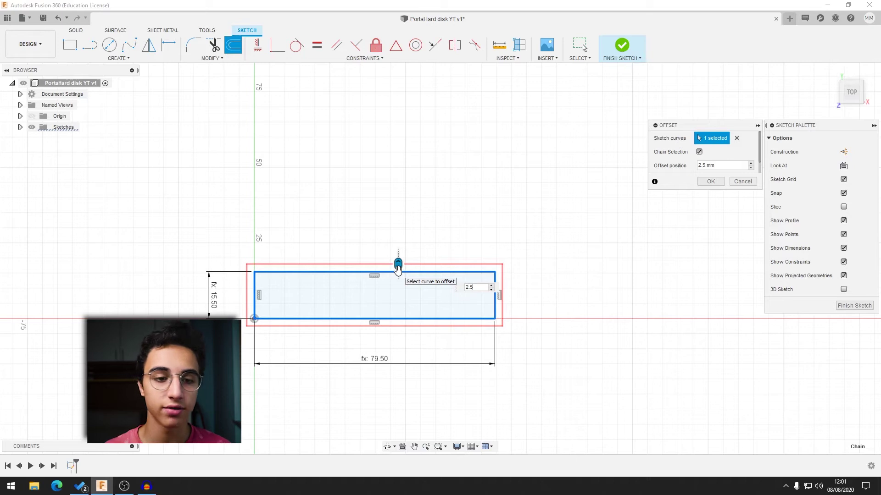
key("Return")
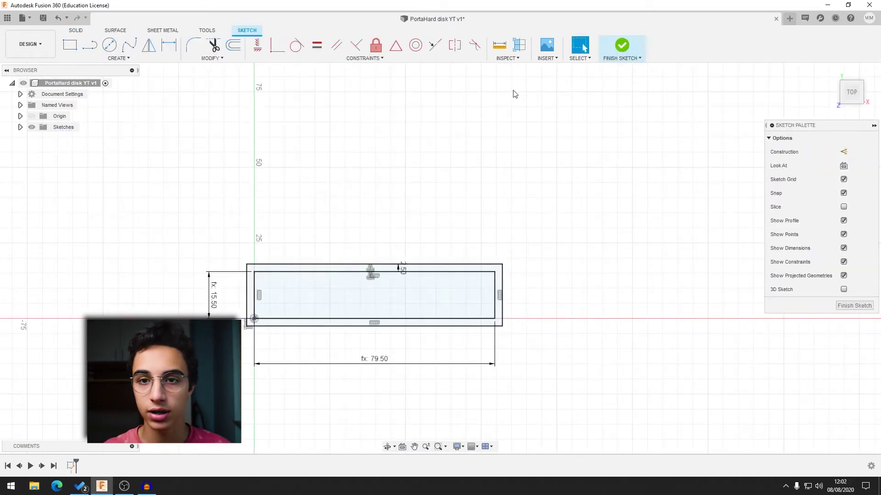
left_click(626, 41)
mouse_move(391, 251)
middle_mouse_down("shift")
mouse_move(521, 295)
mouse_move(538, 266)
mouse_move(519, 236)
mouse_move(708, 144)
middle_mouse_up("shift")
scroll(491, 273, "up", 5)
middle_click_drag(491, 273, 522, 254)
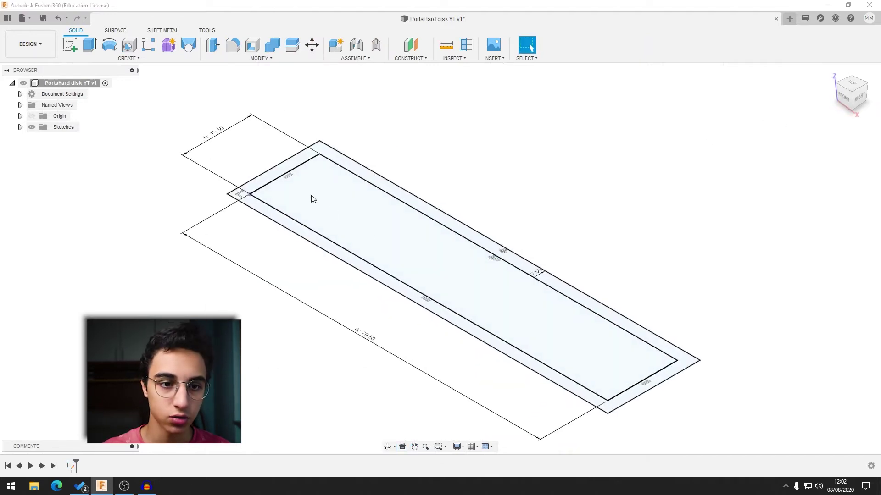
Extrude the frame profile between the rectangles 20 mm into open box walls.
key("e")
left_click(242, 196)
scroll(183, 202, "down", 2)
type("20")
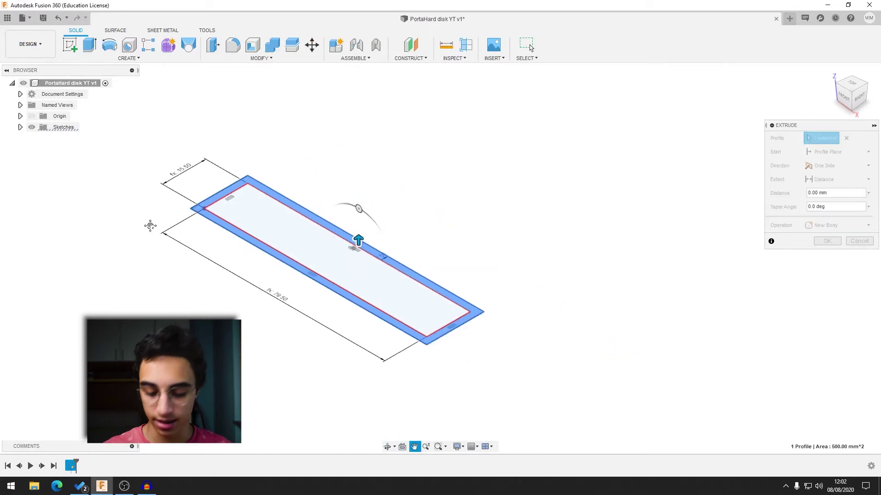
key("Return")
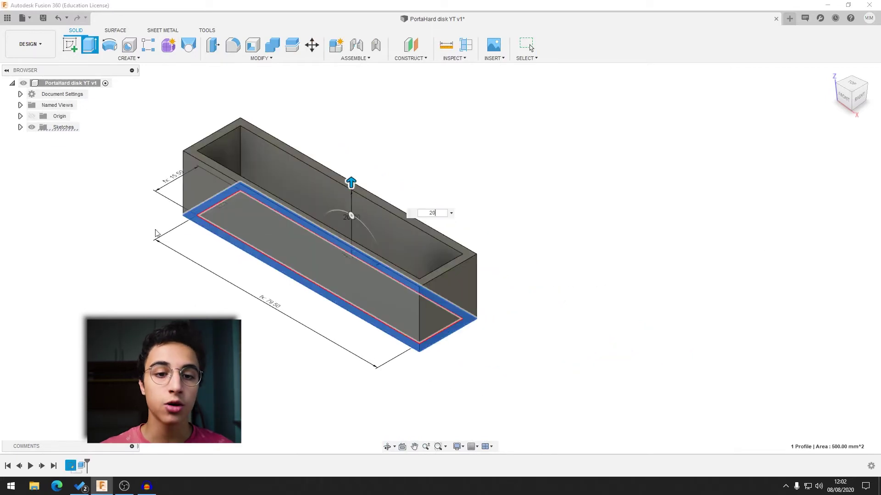
mouse_move(409, 206)
middle_mouse_down("shift")
mouse_move(453, 230)
mouse_move(542, 243)
middle_mouse_up("shift")
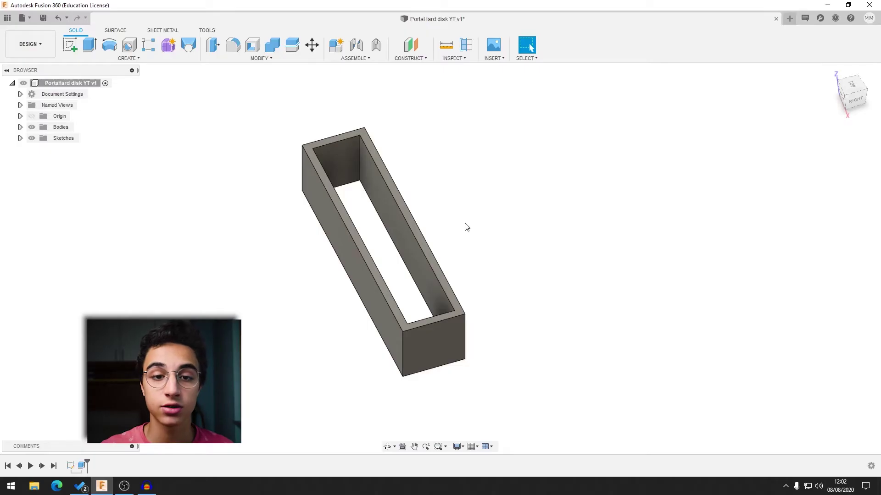
middle_click_drag(446, 234, 541, 253, "shift")
mouse_move(597, 255)
middle_mouse_down("shift")
mouse_move(568, 238)
mouse_move(511, 238)
middle_mouse_up("shift")
Sketch on the box's long side face and add a vertical construction line across it.
left_click(426, 265)
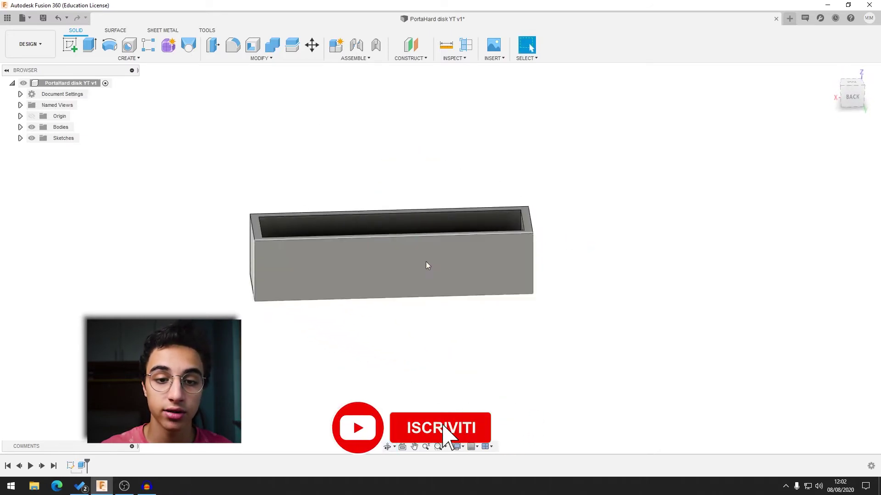
right_click(426, 265)
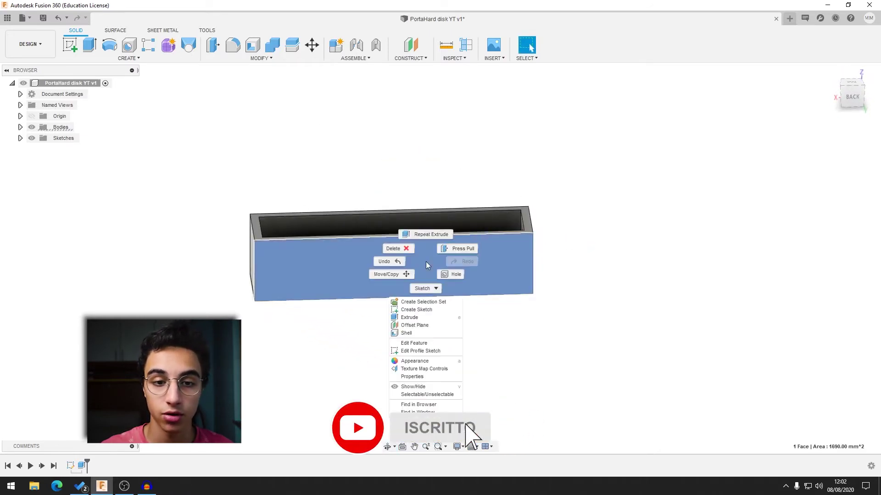
left_click(416, 310)
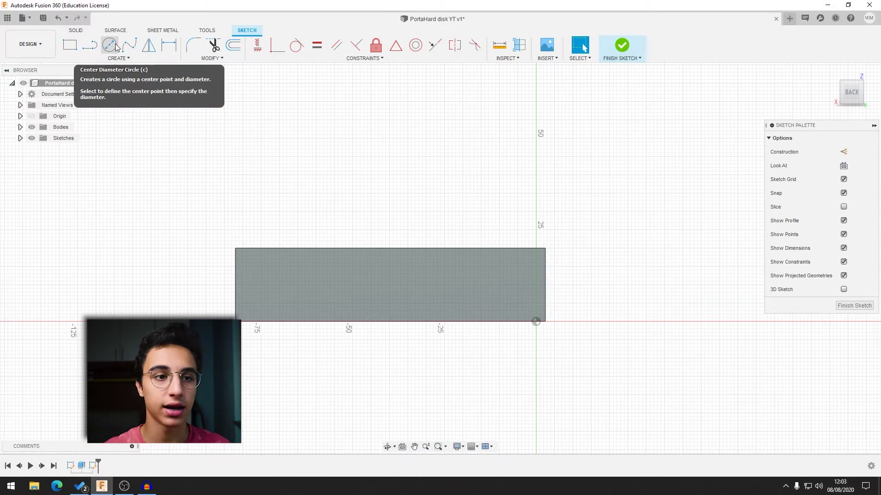
left_click(844, 152)
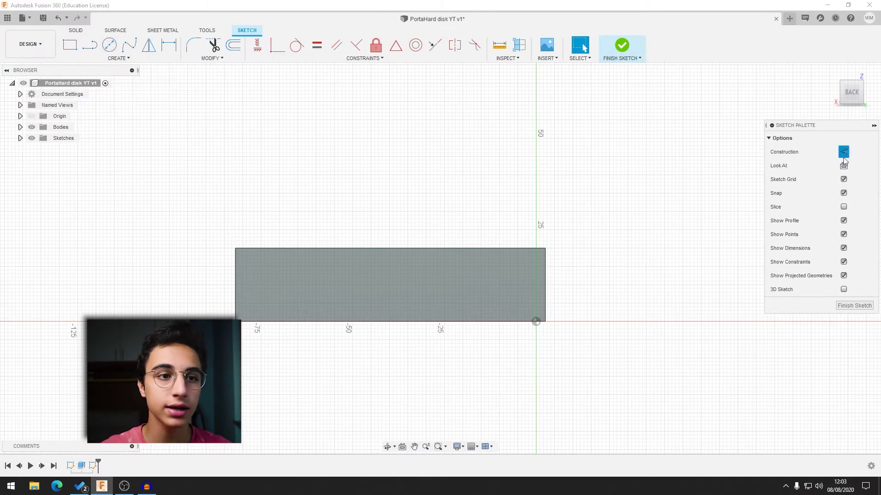
left_click(89, 45)
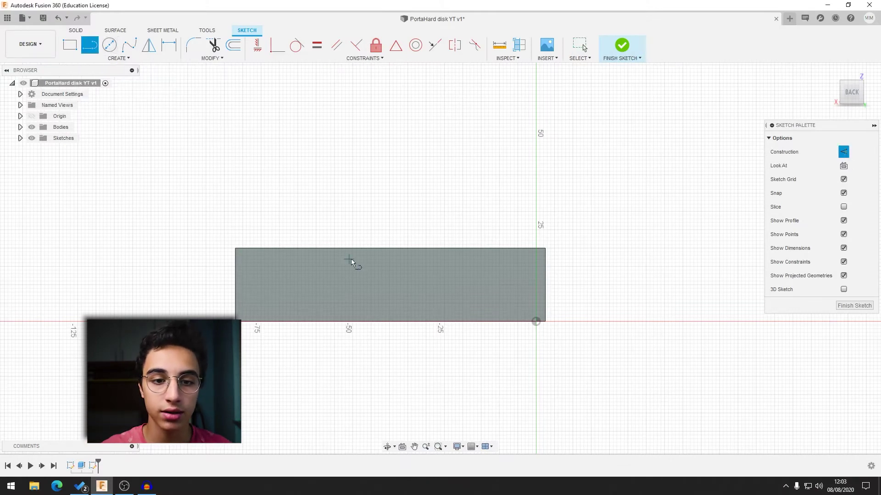
left_click(389, 250)
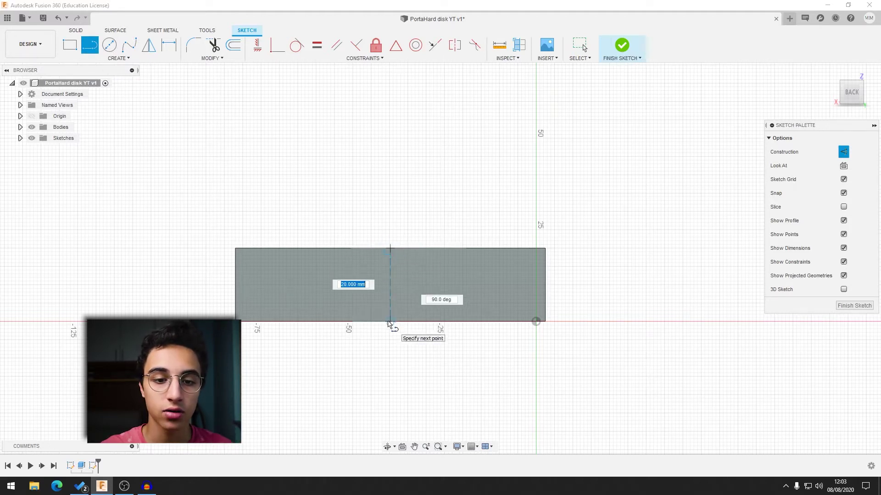
left_click(389, 327)
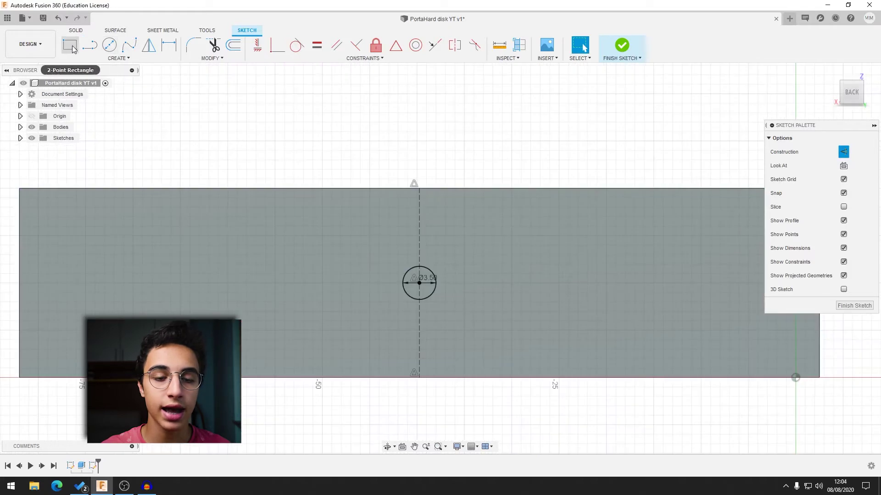
Draw a centre rectangle on the hole circle with sides 3.5*2, giving a 7 × 7 mm square.
left_click(70, 45)
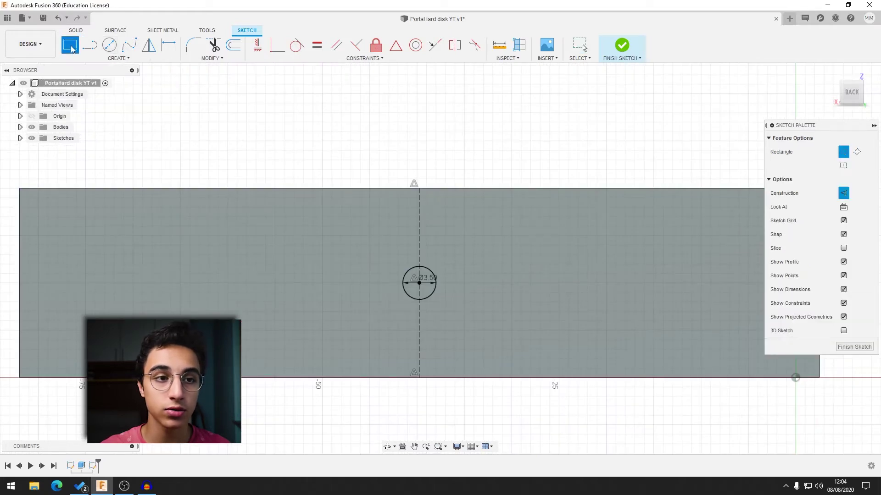
key("Escape")
left_click(92, 58)
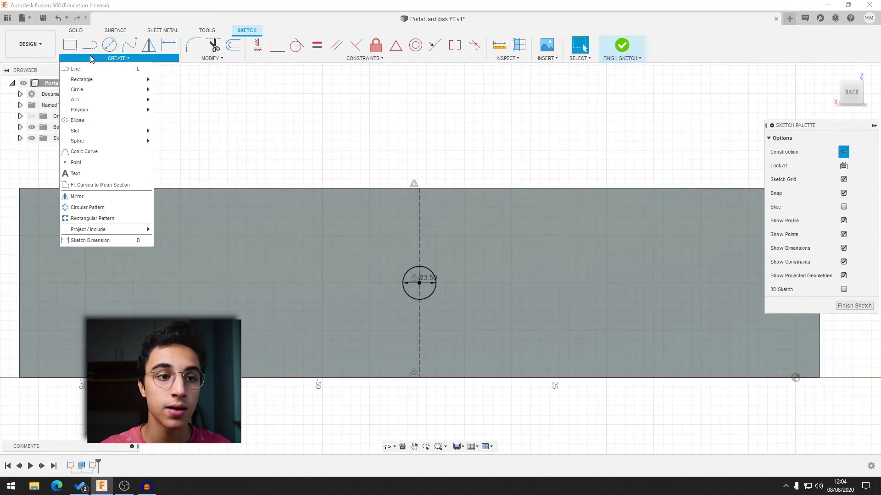
mouse_move(81, 79)
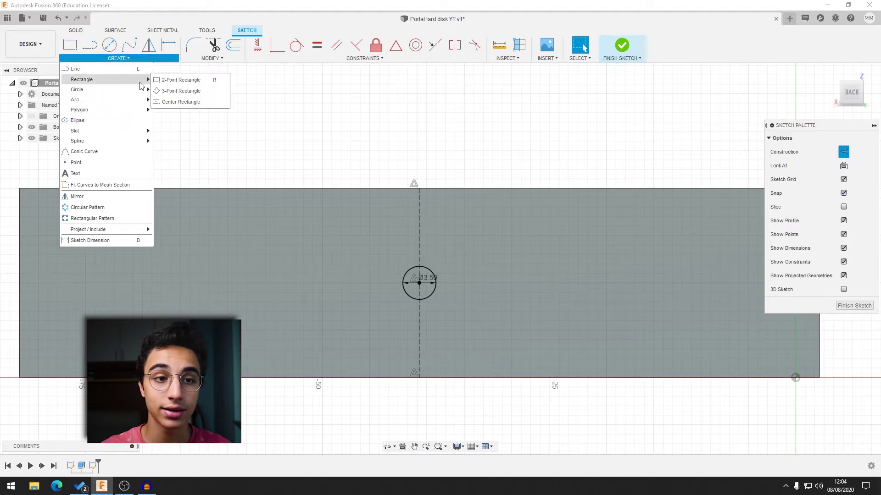
left_click(175, 103)
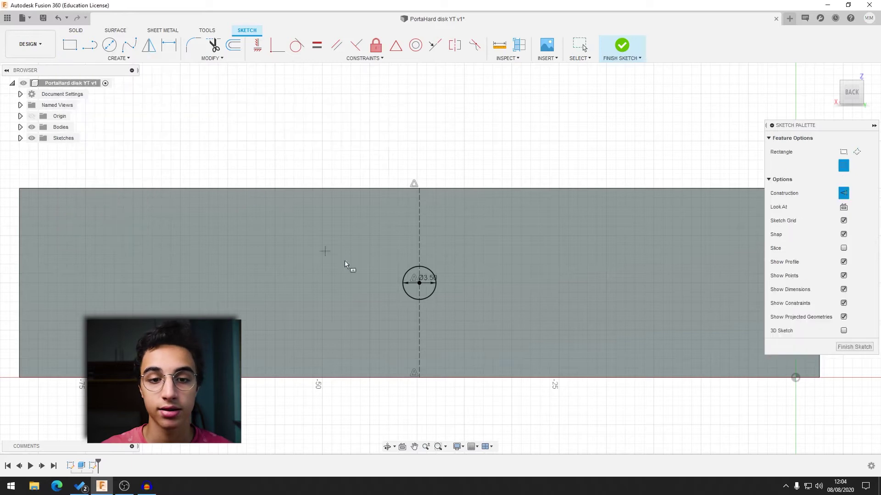
left_click(433, 287)
type("3.5")
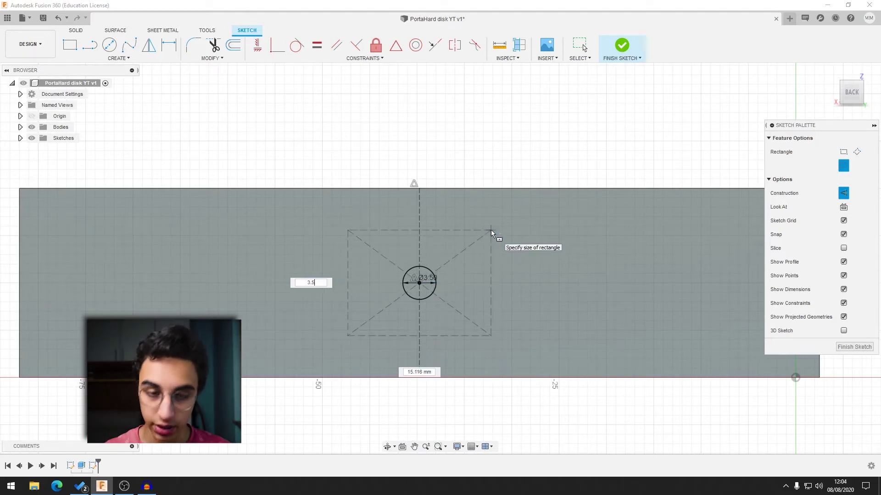
type("*2")
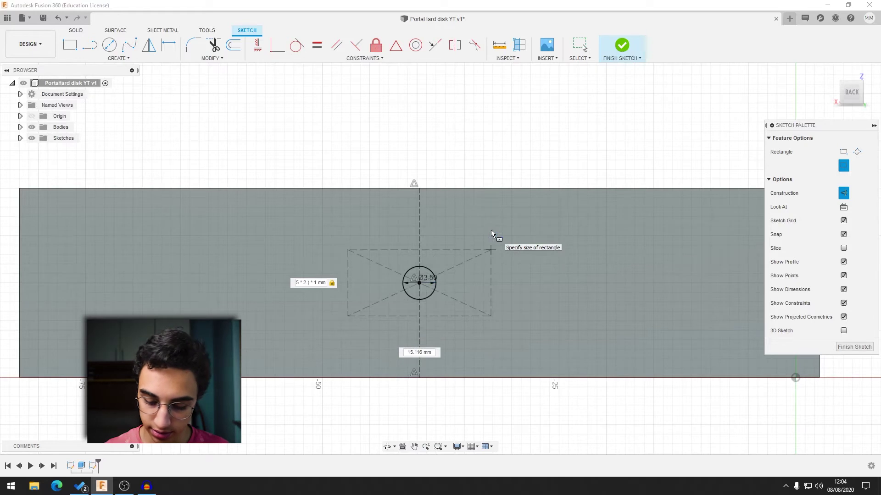
type("*2")
key("Return")
Convert the square outline from construction to regular sketch lines.
scroll(447, 238, "up", 2)
double_click(457, 266)
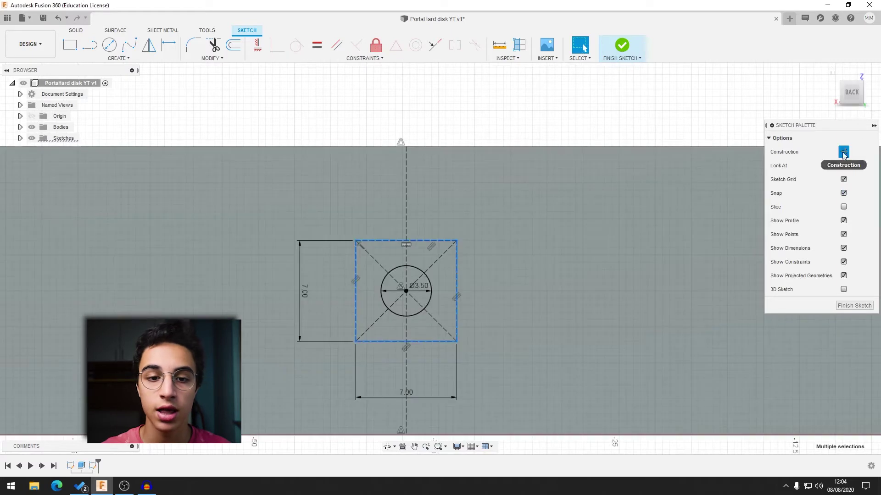
left_click(843, 151)
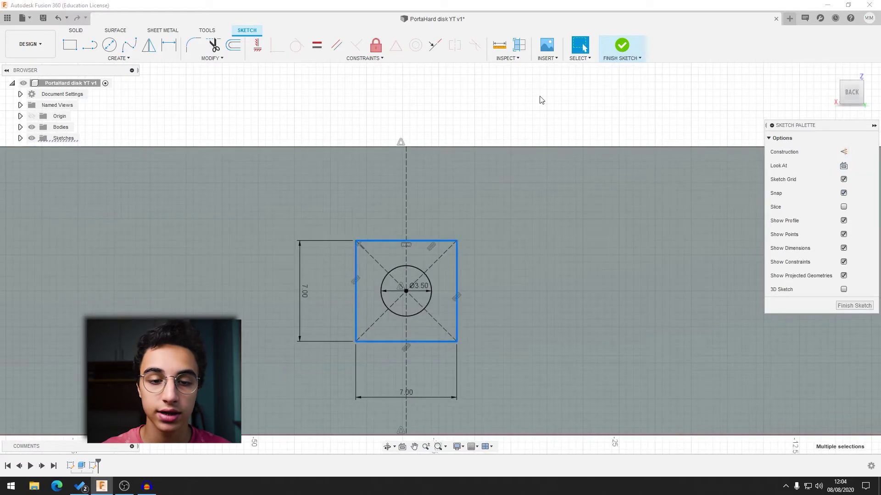
left_click(538, 98)
left_click(403, 252)
Extrude the square profile 5 mm outward from the side wall, joined to the box.
key("e")
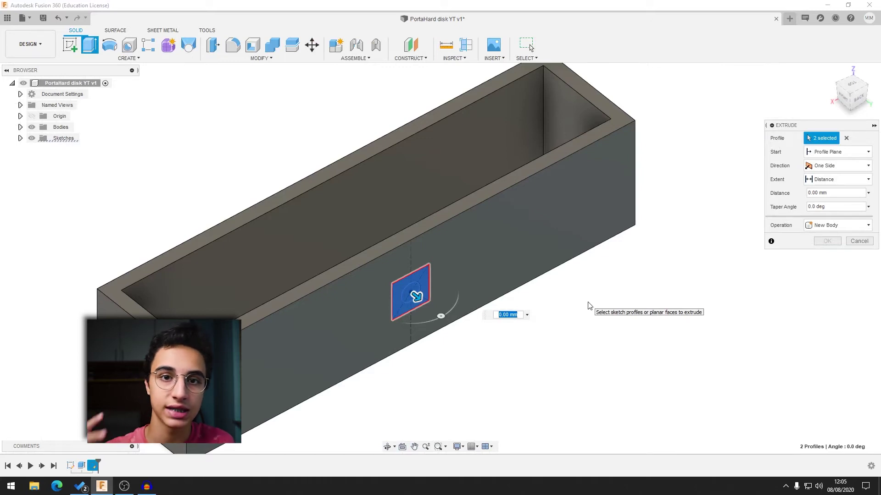
type("5")
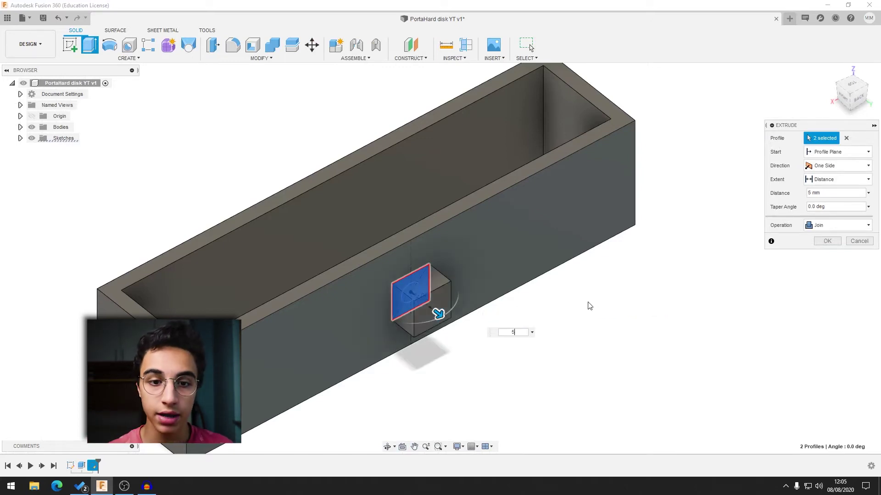
type("-2.5")
key("Return")
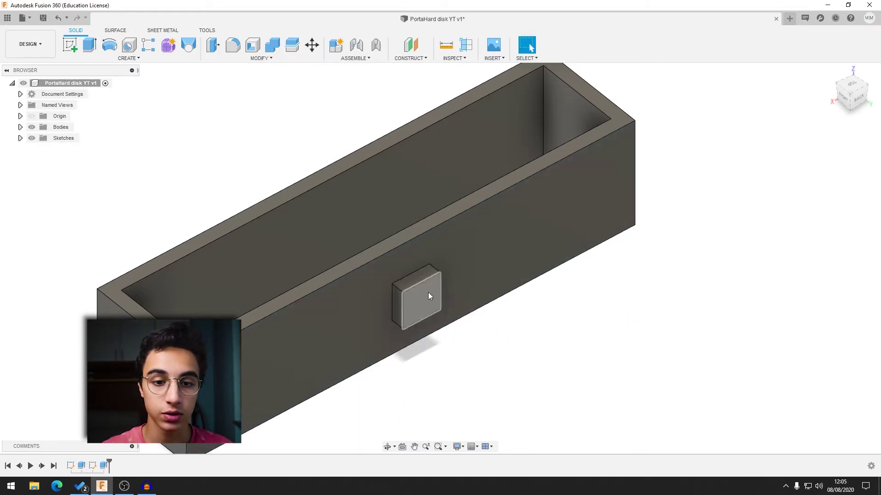
scroll(290, 150, "down", 2)
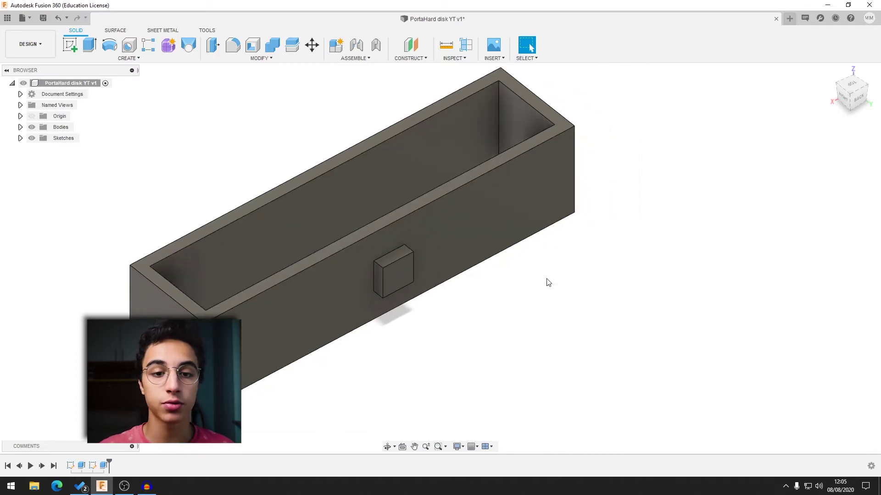
middle_click_drag(548, 283, 570, 293)
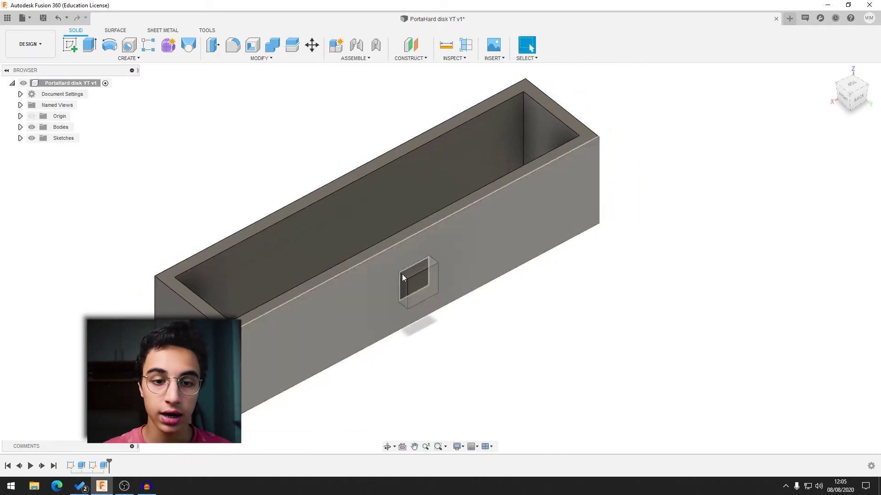
Start a two-distance chamfer on the block's edge, setting the second distance to 2.50 mm.
key("ctrl+shift+c")
scroll(399, 298, "up", 2)
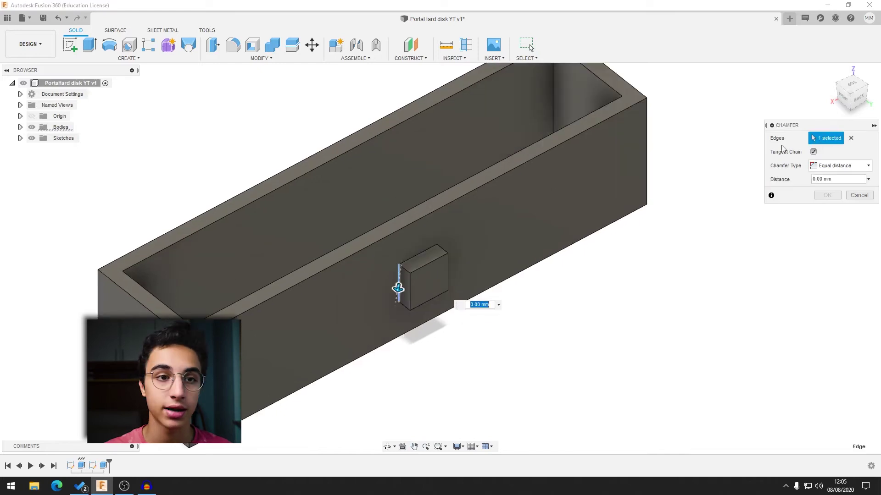
left_click(833, 168)
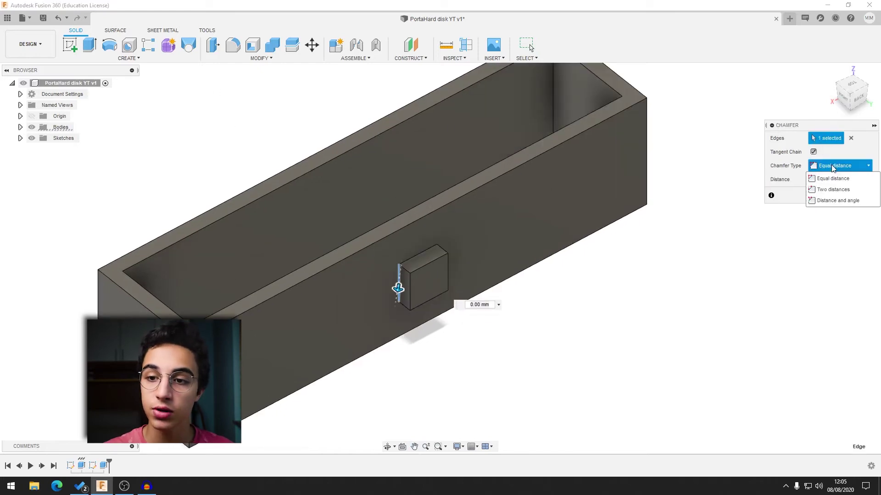
left_click(840, 191)
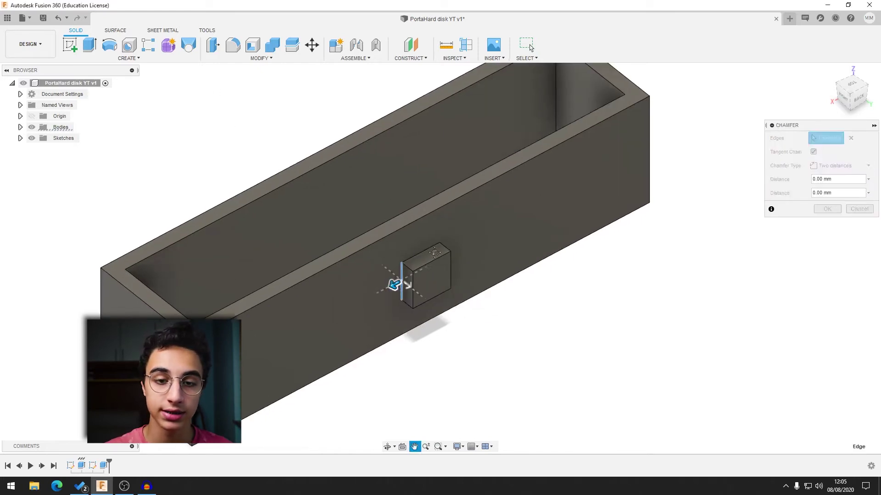
middle_click_drag(394, 285, 433, 236)
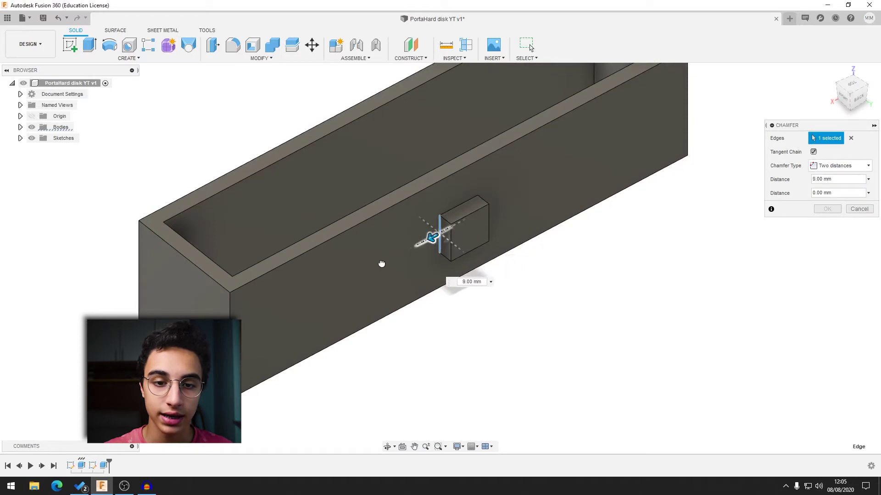
left_click_drag(443, 240, 453, 244)
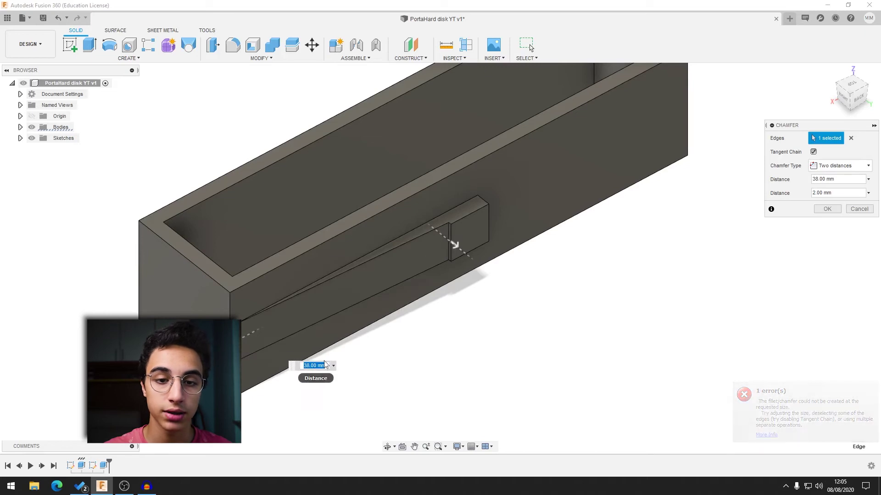
scroll(447, 247, "up", 2)
scroll(450, 238, "up", 2)
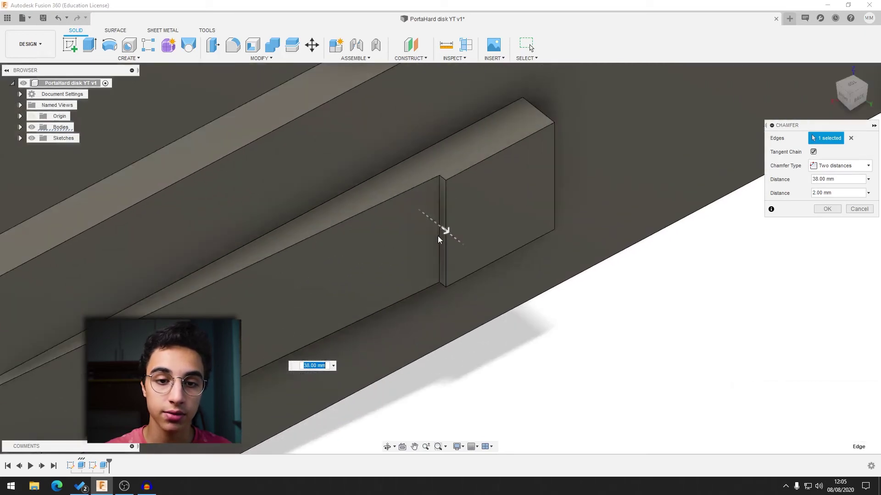
scroll(447, 229, "up", 1)
left_click_drag(451, 228, 454, 231)
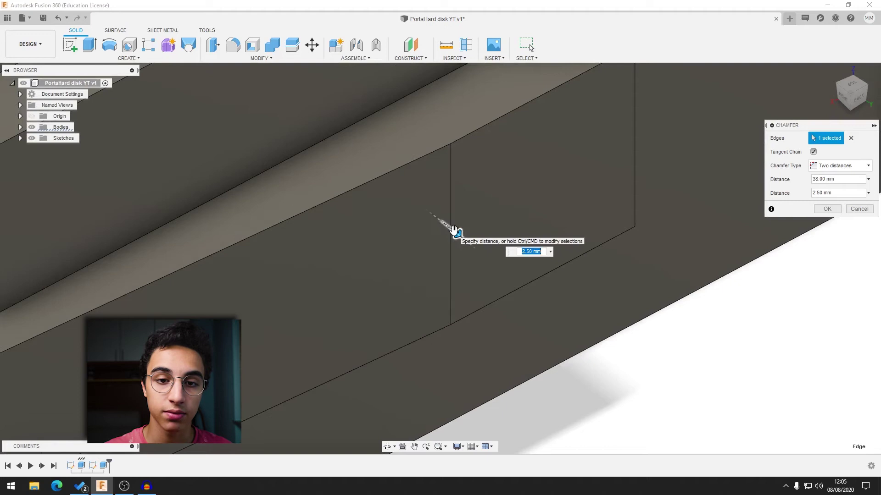
Add the block's opposite edge and apply the 38 mm by 2.5 mm chamfer.
scroll(487, 266, "down", 2)
scroll(537, 316, "down", 2)
scroll(560, 349, "down", 1)
scroll(587, 340, "down", 1)
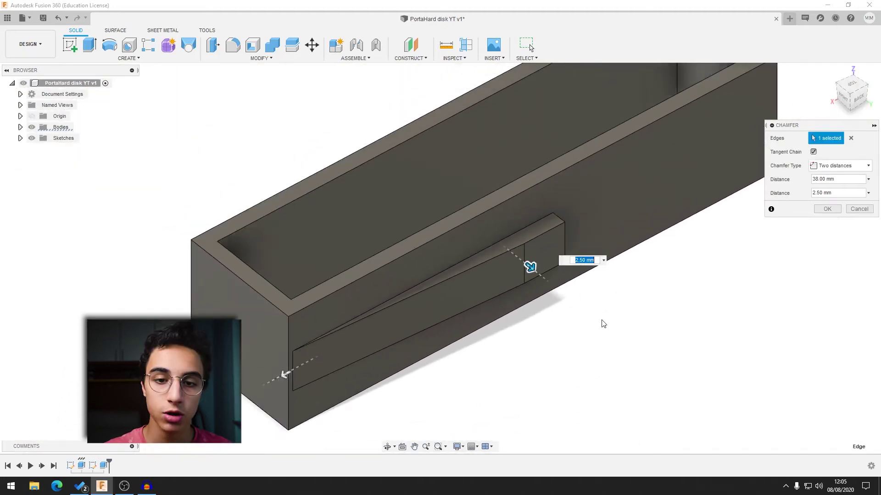
scroll(602, 323, "down", 1)
middle_click_drag(627, 309, 558, 275, "shift")
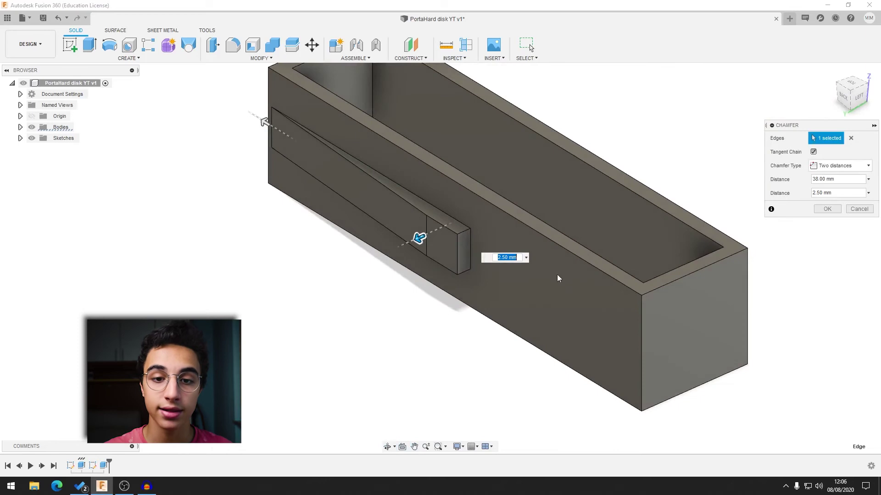
left_click(469, 249, "ctrl")
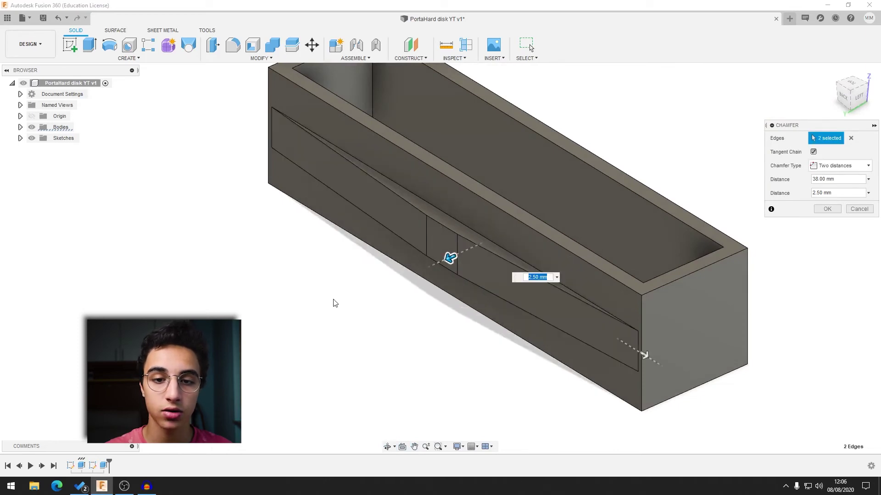
middle_click_drag(334, 301, 828, 208, "shift")
left_click(827, 210)
middle_click_drag(714, 264, 702, 354, "shift")
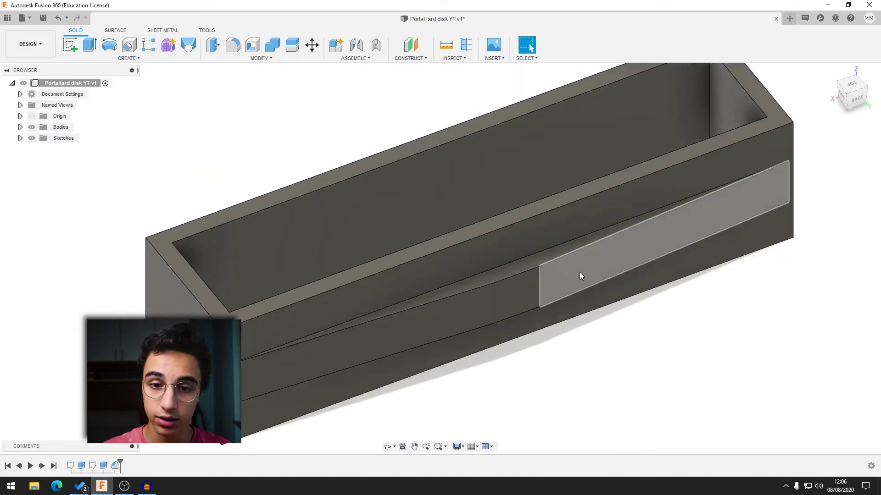
Add a second two-distance chamfer, 6 mm by 2.5 mm, on the block's long upper edge.
key("Return")
left_click(536, 257)
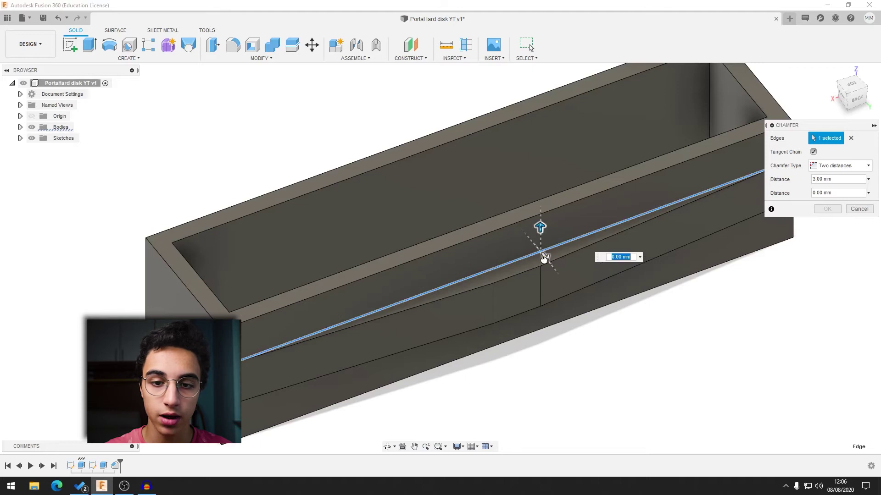
left_click_drag(544, 258, 548, 266)
scroll(525, 248, "up", 3)
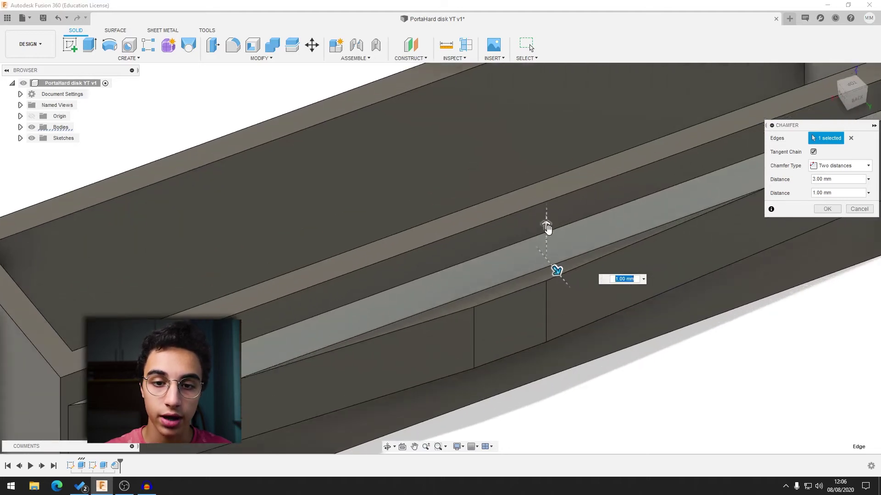
left_click_drag(546, 226, 547, 212)
left_click_drag(558, 270, 562, 278)
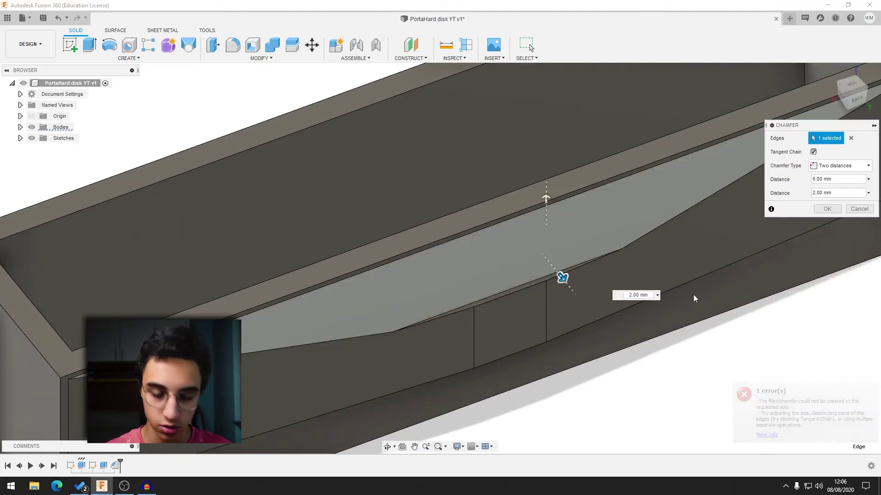
type("2.5")
scroll(678, 280, "down", 5)
mouse_move(569, 336)
middle_mouse_down("shift")
mouse_move(579, 339)
mouse_move(584, 302)
mouse_move(569, 281)
middle_mouse_up("shift")
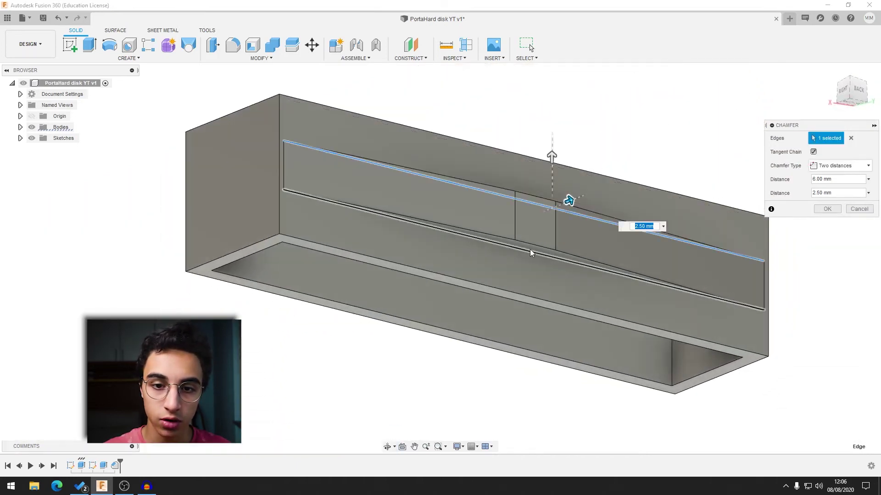
middle_click_drag(530, 253, 536, 342, "shift")
key("Return")
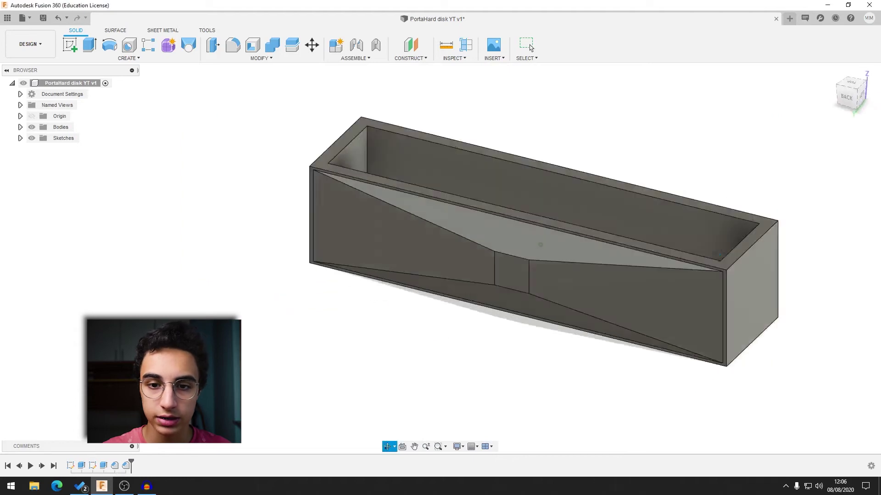
middle_click_drag(783, 269, 796, 244, "shift")
mouse_move(601, 242)
middle_mouse_down("shift")
mouse_move(537, 212)
mouse_move(664, 179)
mouse_move(566, 253)
middle_mouse_up("shift")
Start a sketch on the latch boss's small square end face and ready a diameter circle.
right_click(568, 257)
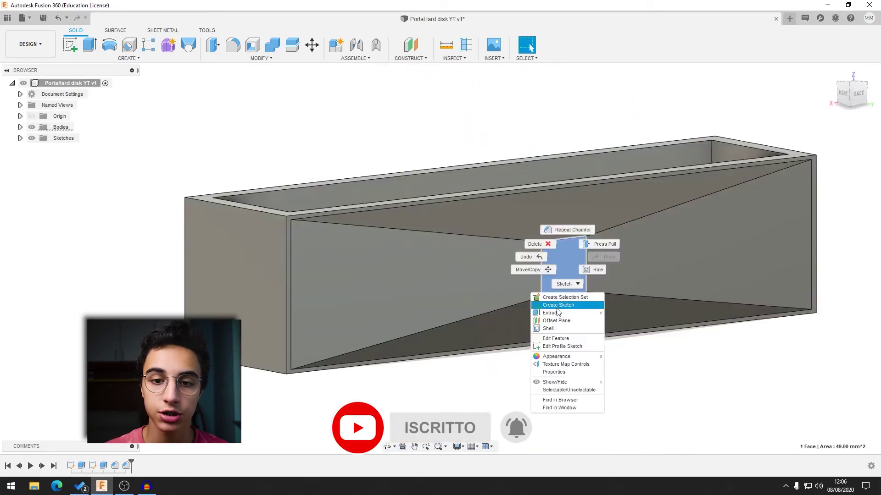
left_click(557, 306)
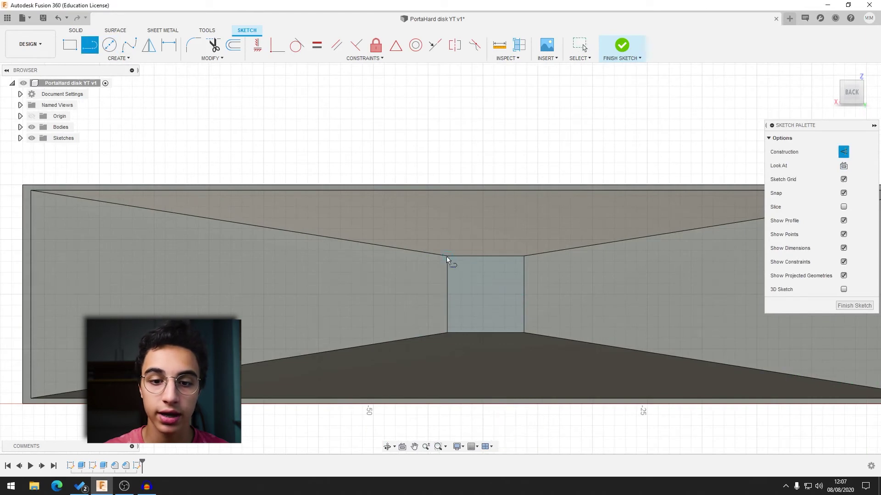
key("c")
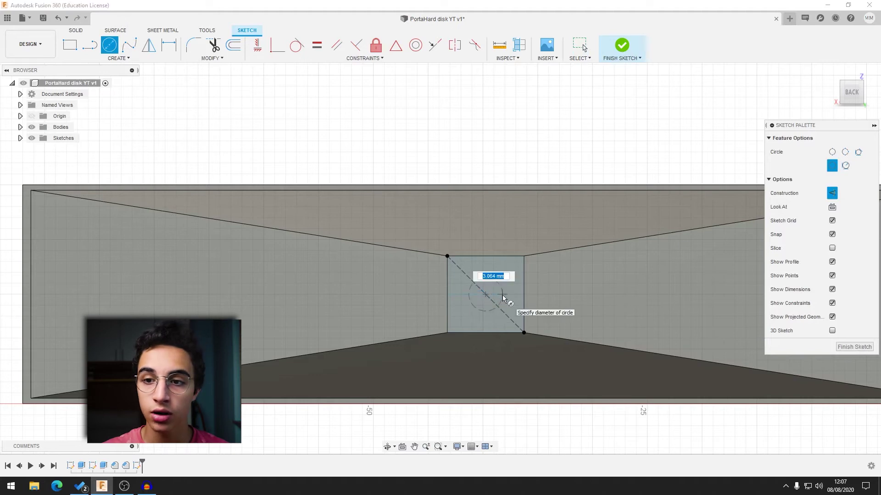
key("Escape")
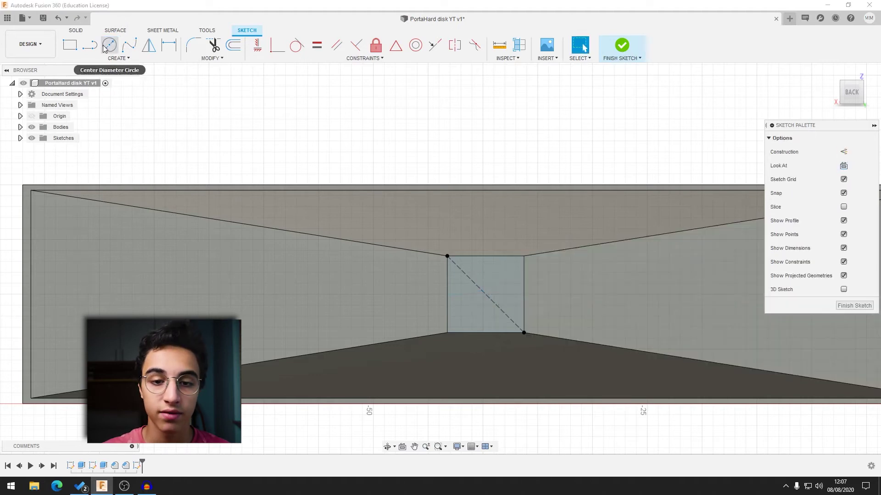
left_click(104, 49)
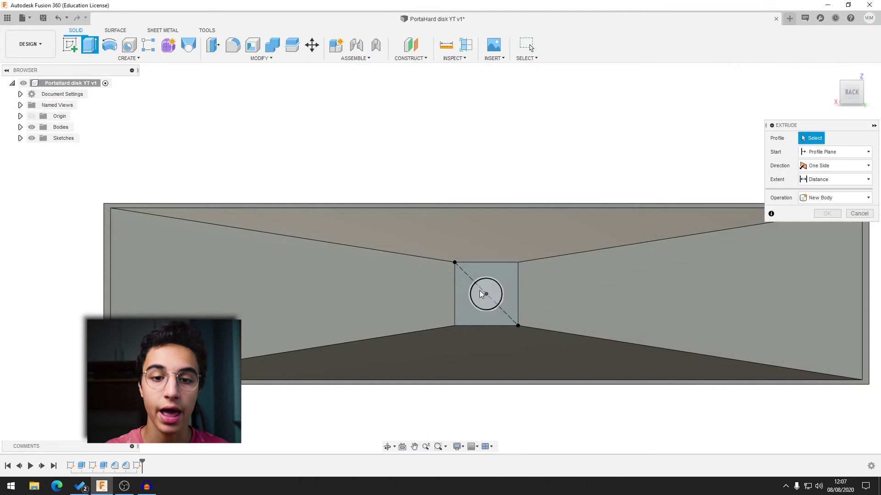
Extrude-cut the circle profile 5 mm into the boss wall to form a round hole.
scroll(479, 290, "down", 3)
middle_click_drag(498, 349, 513, 267, "shift")
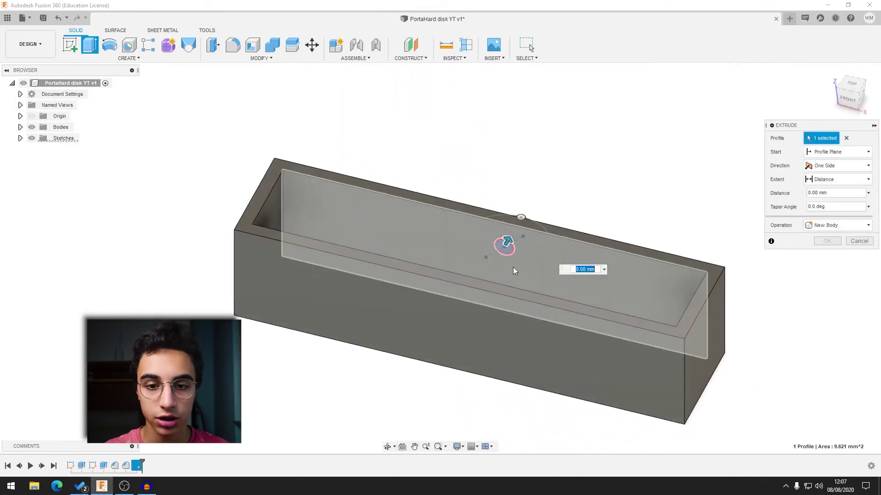
left_click_drag(513, 267, 495, 282)
scroll(609, 228, "up", 2)
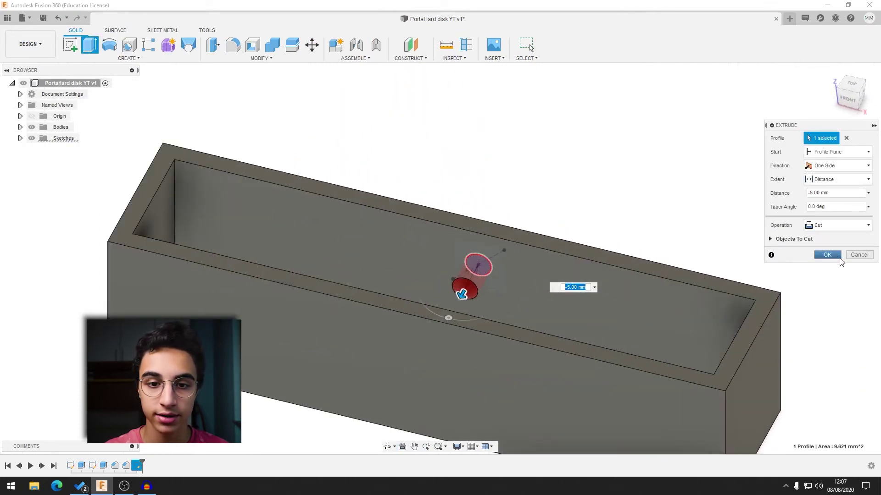
left_click(840, 259)
scroll(555, 158, "up", 1)
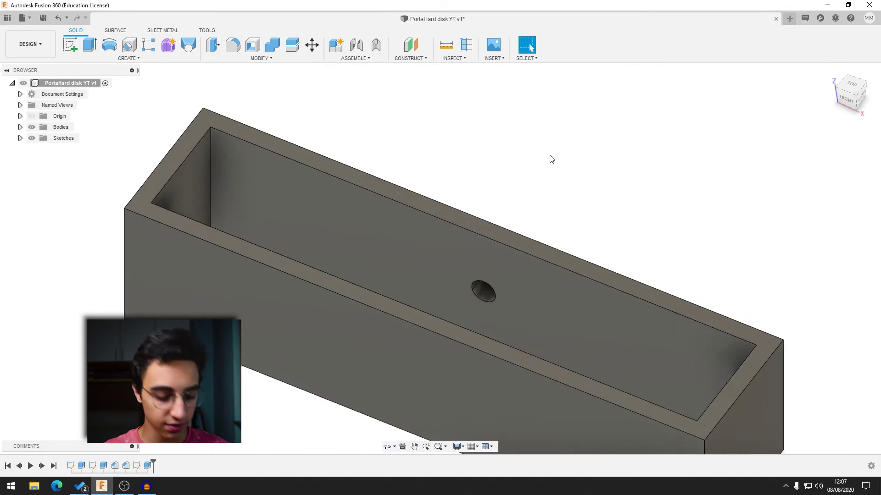
Apply an equal-distance chamfer to the round hole's edge to form the countersink.
key("c")
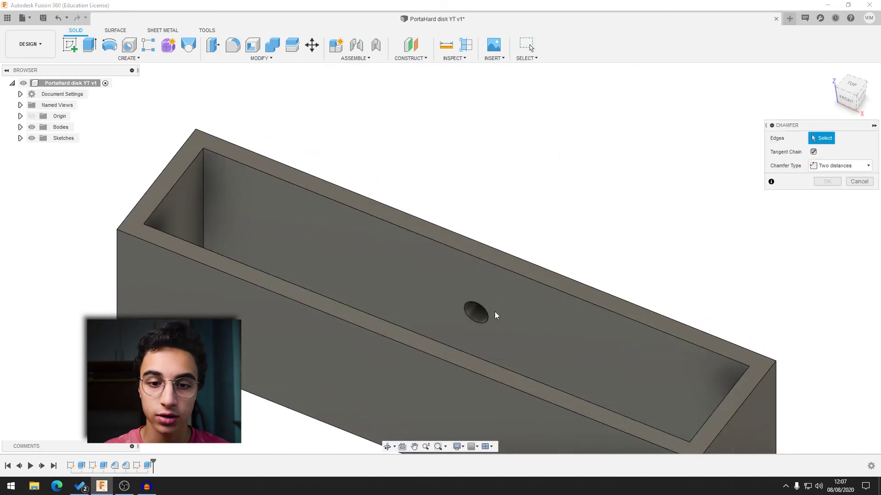
left_click(488, 314)
scroll(488, 315, "up", 2)
left_click(825, 166)
scroll(602, 216, "up", 1)
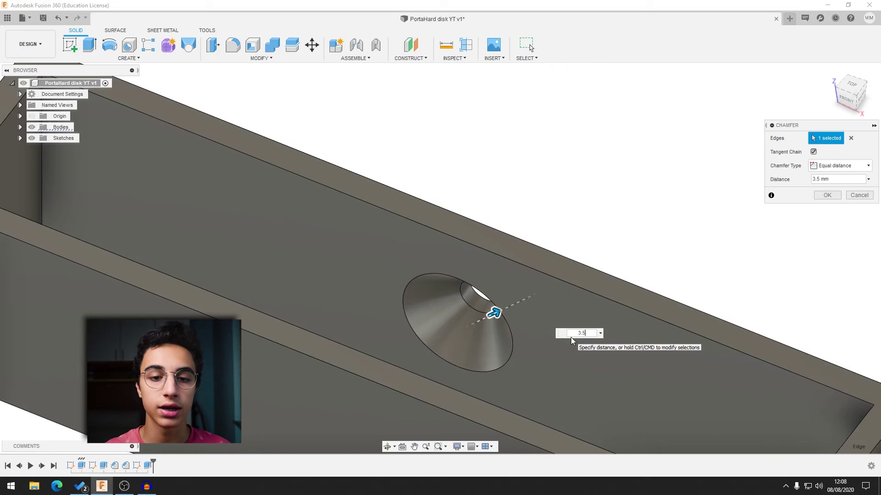
key("Return")
Create and finish a sketch on the inner face around the countersunk hole.
mouse_move(670, 161)
middle_mouse_down("shift")
mouse_move(608, 146)
mouse_move(719, 157)
middle_mouse_up("shift")
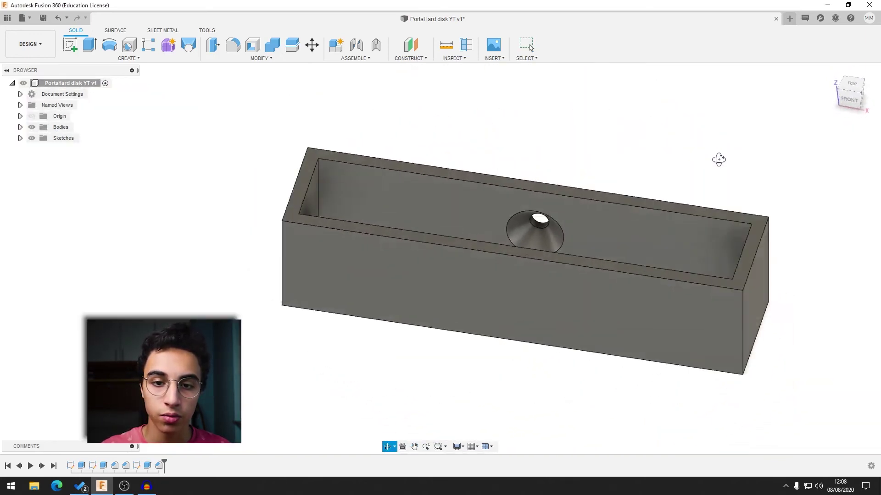
scroll(534, 212, "up", 5)
scroll(546, 235, "down", 3)
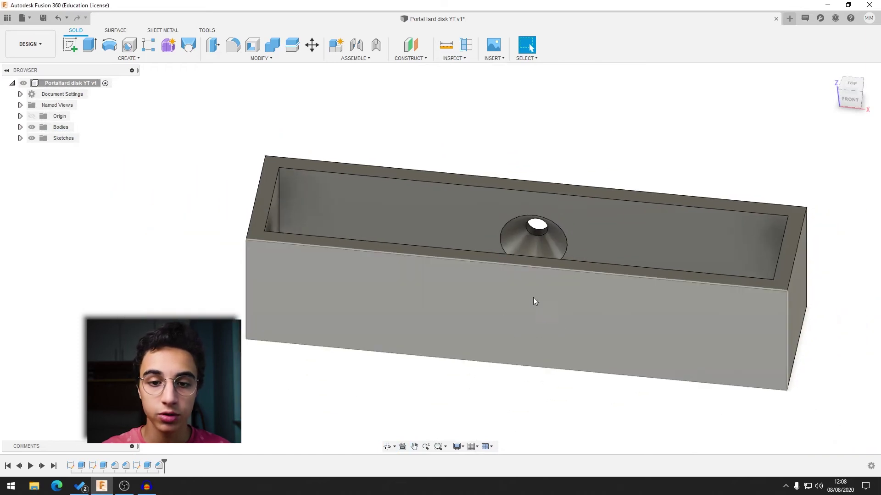
middle_click_drag(517, 310, 543, 247, "shift")
scroll(543, 247, "up", 5)
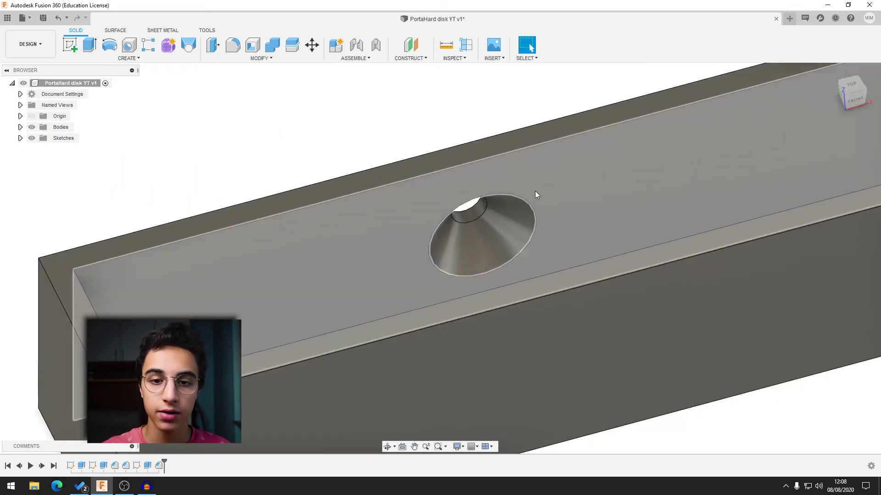
right_click(559, 206)
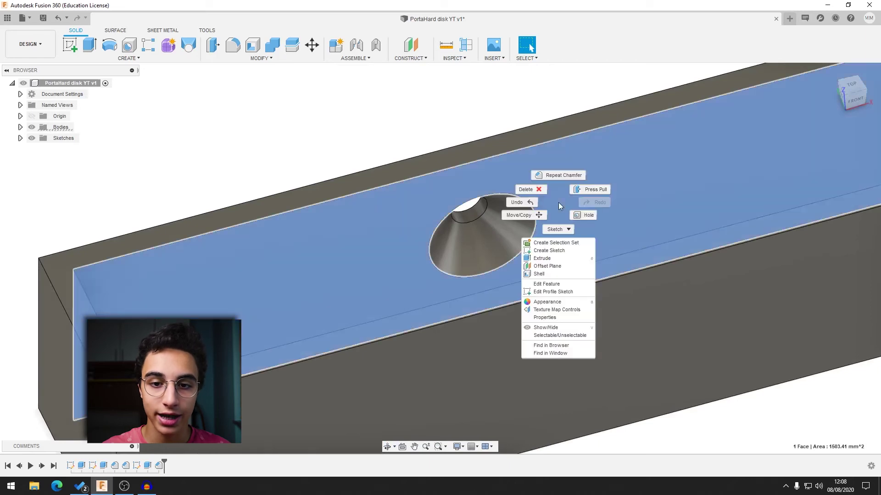
left_click(546, 252)
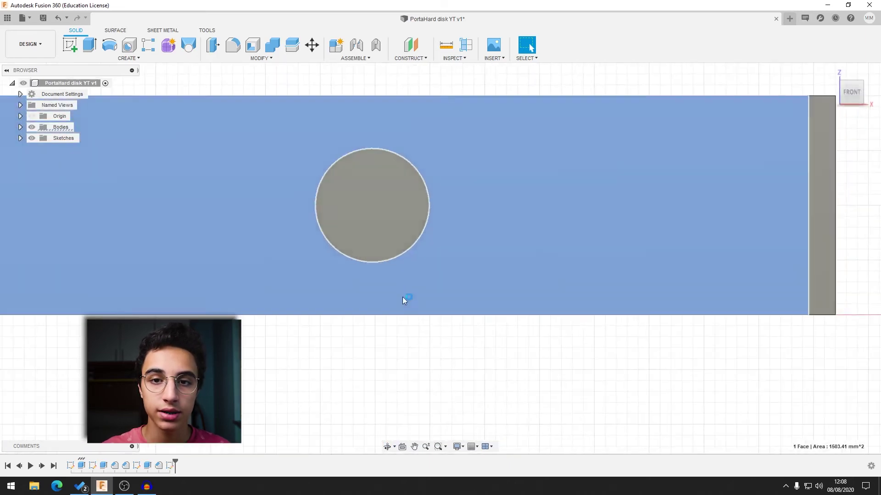
left_click(621, 47)
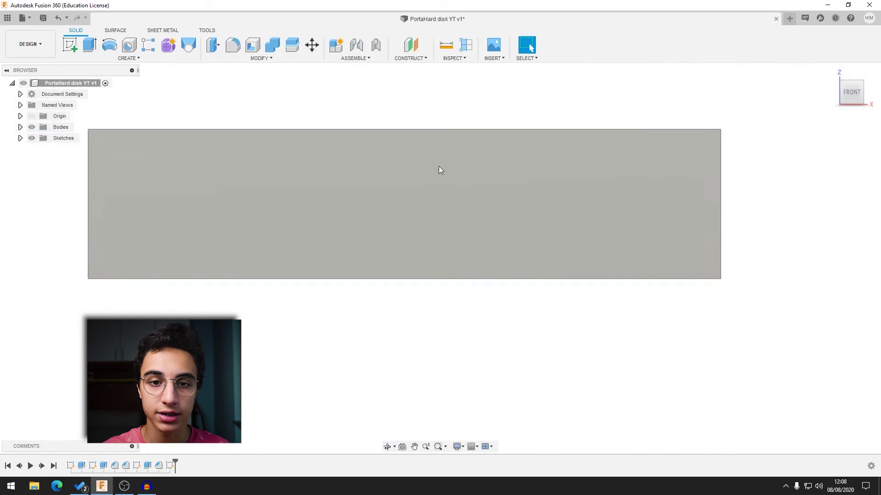
scroll(397, 177, "up", 1)
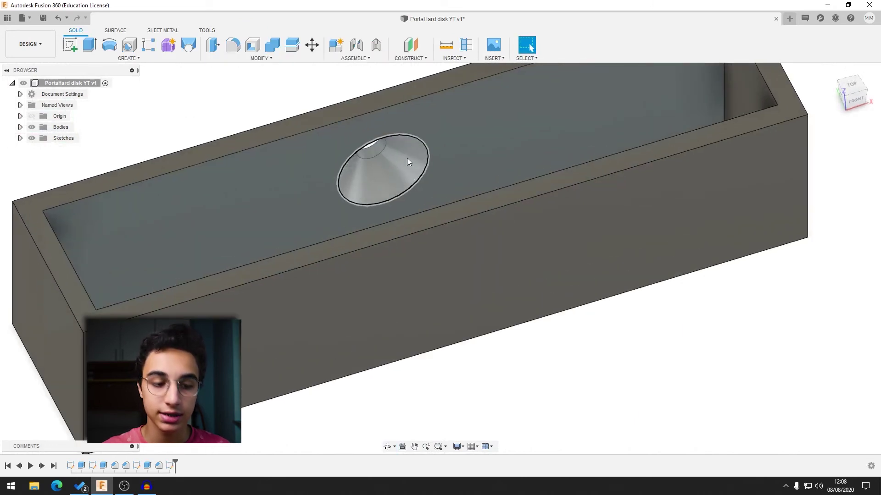
Extrude-cut the countersink profile To Object, ending at the opposite wall face.
key("e")
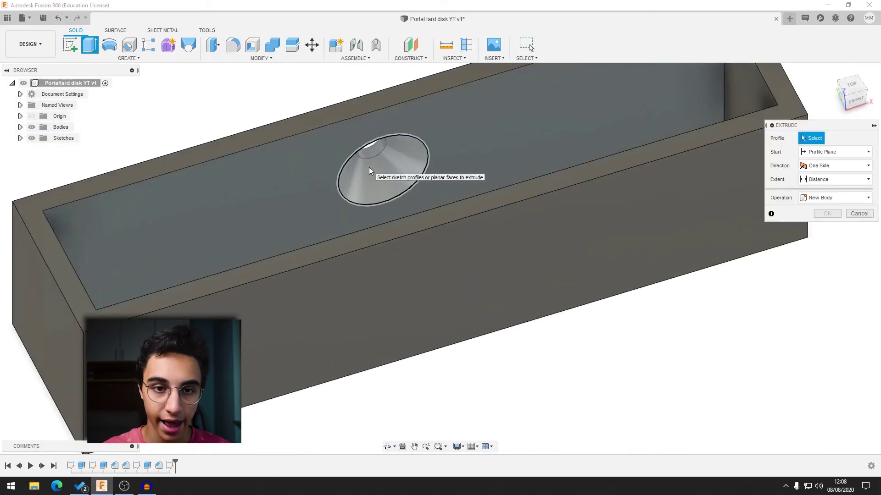
left_click(370, 168)
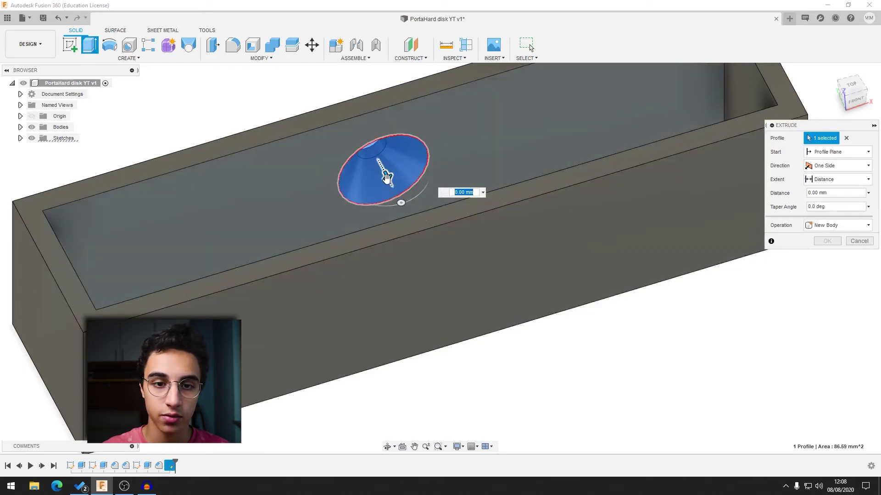
mouse_move(386, 175)
left_mouse_down()
mouse_move(459, 369)
mouse_move(540, 402)
left_mouse_up()
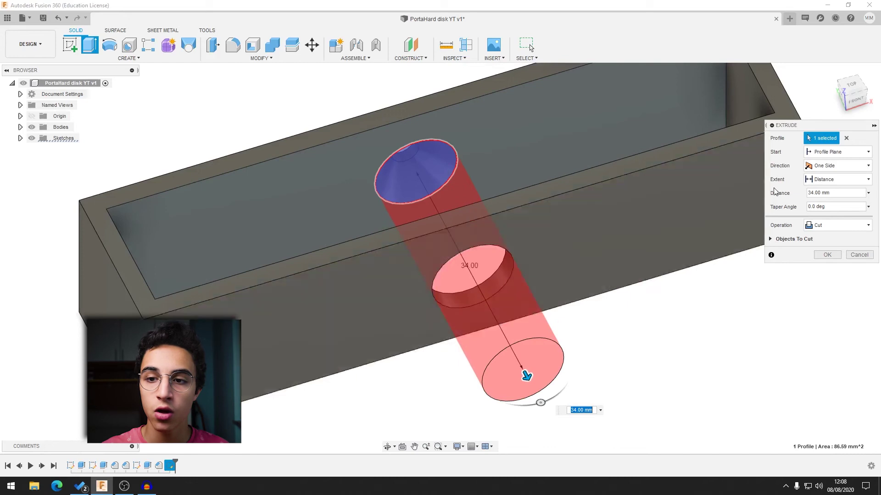
type("18")
key("Return")
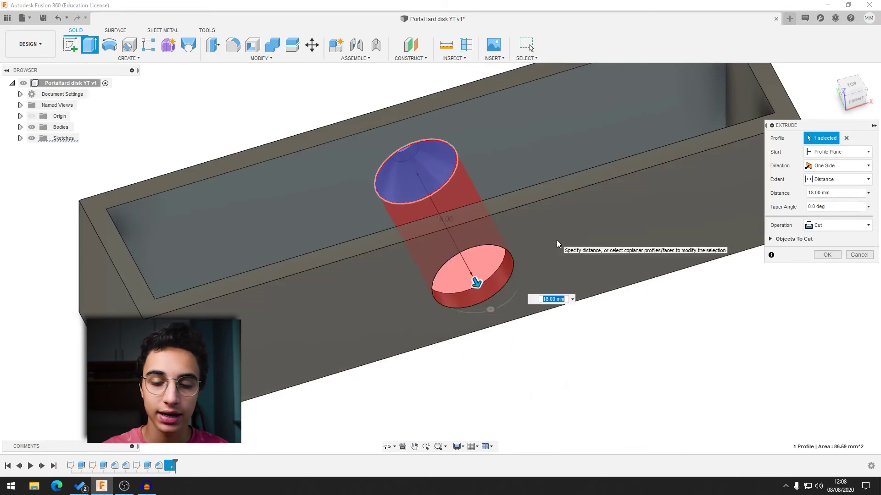
left_click(839, 180)
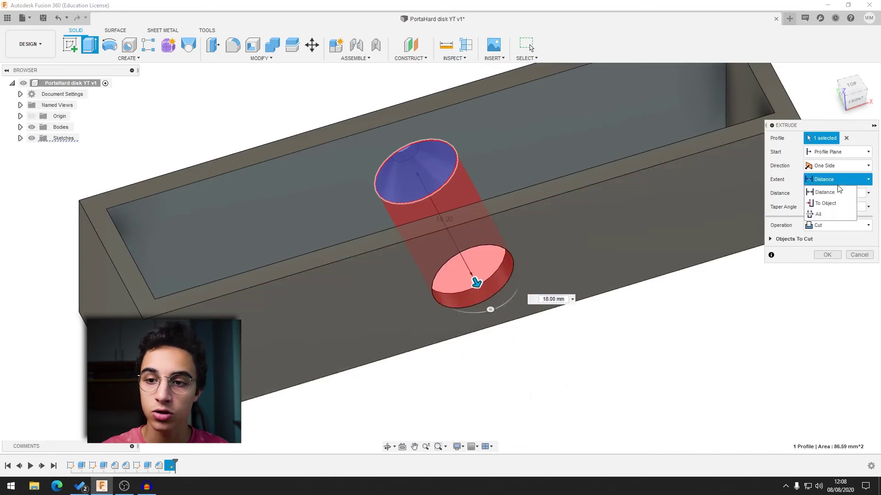
left_click(825, 203)
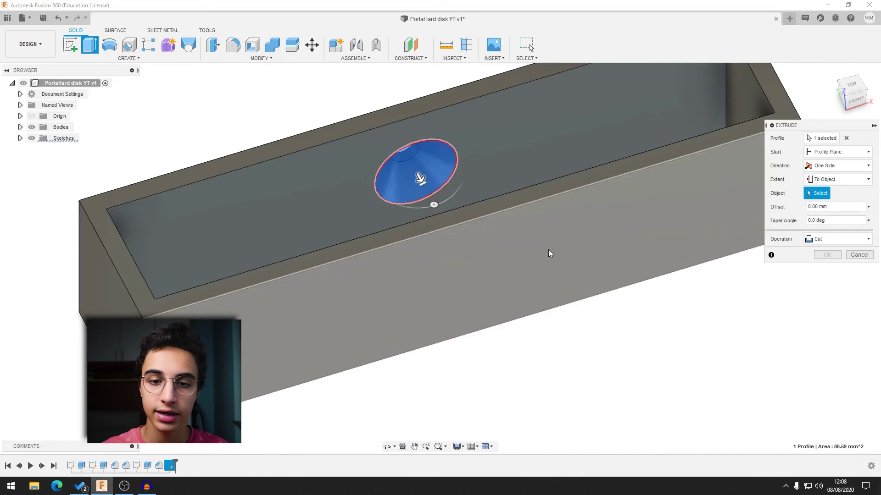
left_click(549, 249)
left_click(828, 296)
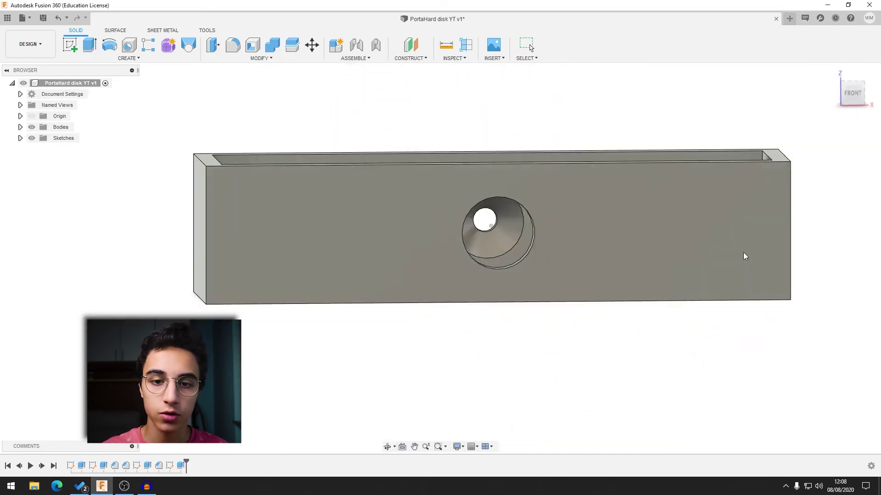
Copy Body1 and paste it as Body2, moved 85 mm along X beside the original.
scroll(536, 106, "up", 1)
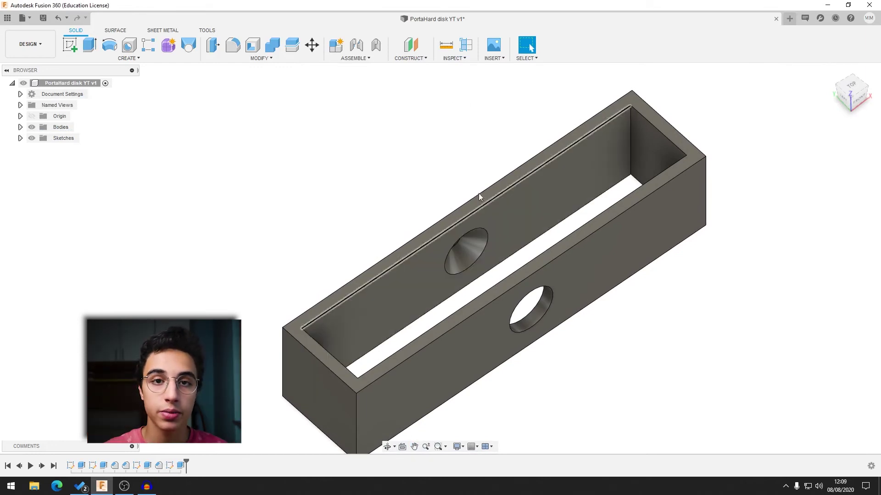
mouse_move(425, 308)
middle_mouse_down("shift")
mouse_move(481, 249)
mouse_move(360, 186)
middle_mouse_up("shift")
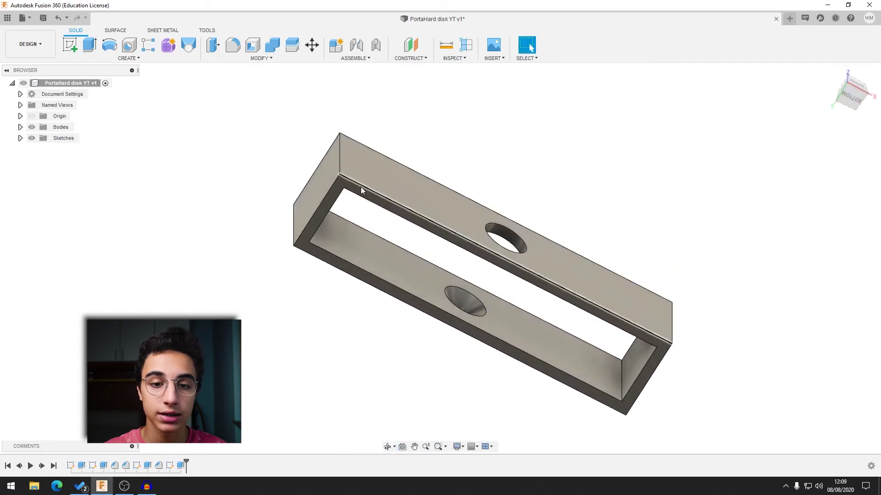
mouse_move(610, 235)
middle_mouse_down("shift")
mouse_move(648, 180)
mouse_move(20, 120)
middle_mouse_up("shift")
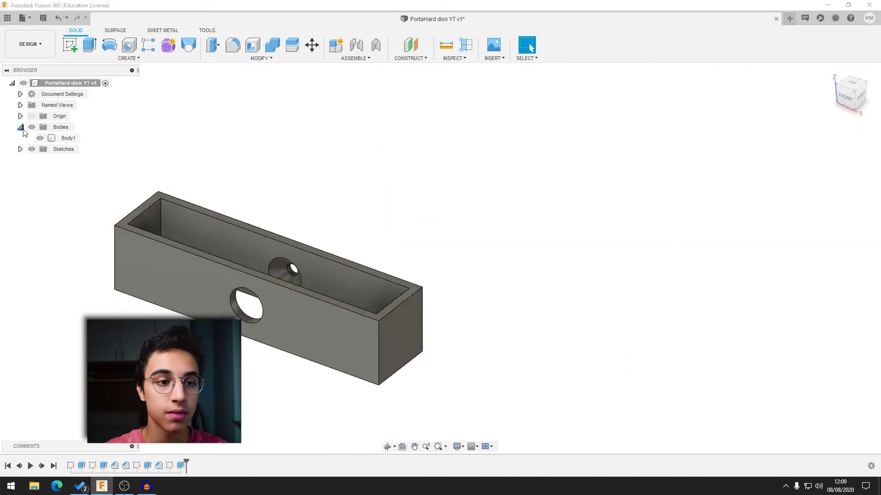
right_click(69, 139)
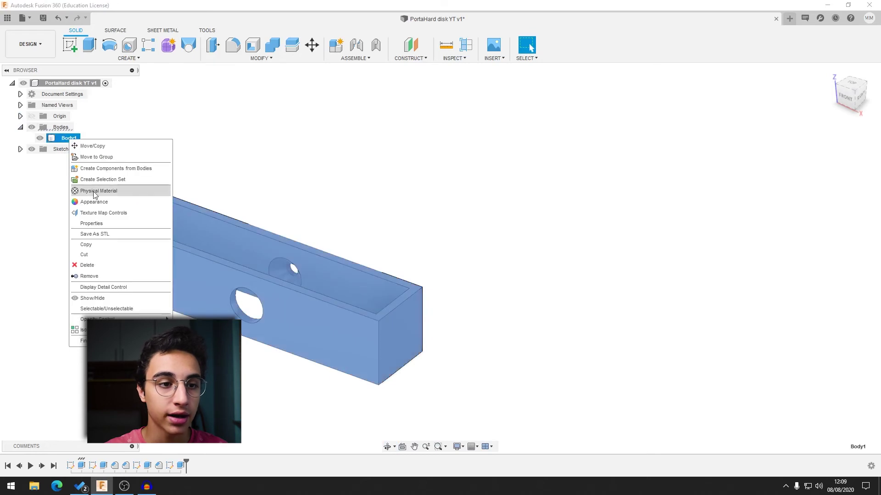
left_click(403, 191)
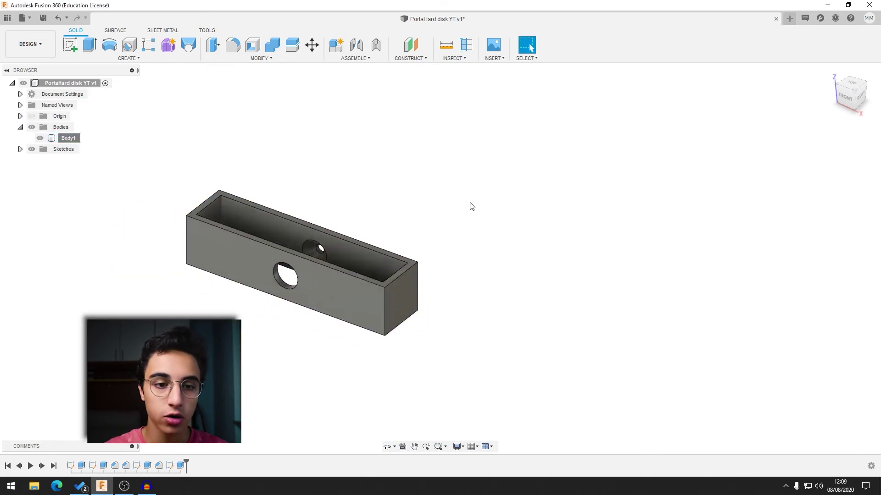
key("ctrl+v")
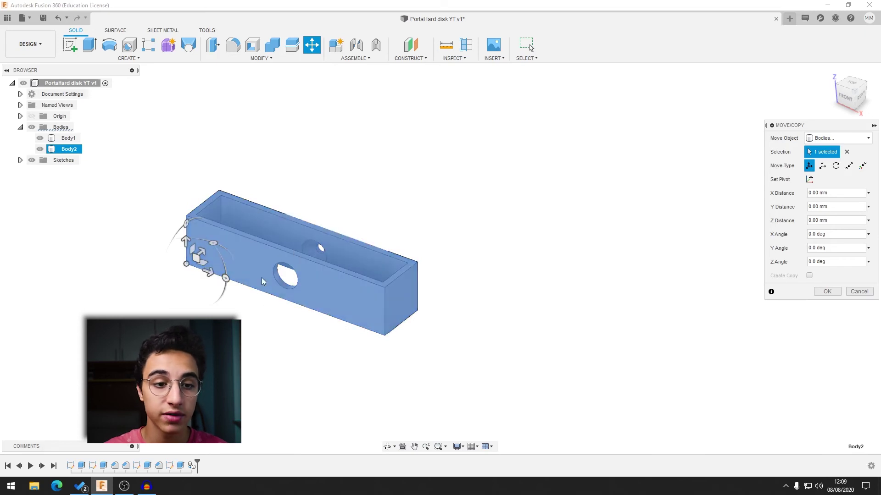
left_click_drag(206, 271, 441, 356)
left_click(827, 291)
Start a new sketch on the rim face at Body2's open end.
mouse_move(787, 303)
middle_mouse_down()
mouse_move(626, 222)
mouse_move(593, 279)
mouse_move(598, 238)
mouse_move(617, 234)
mouse_move(323, 237)
middle_mouse_up()
scroll(636, 257, "up", 1)
left_click(323, 238)
scroll(323, 238, "down", 5)
mouse_move(455, 277)
middle_mouse_down("shift")
mouse_move(463, 275)
mouse_move(356, 249)
middle_mouse_up("shift")
scroll(323, 257, "up", 5)
scroll(323, 260, "up", 2)
left_click(325, 252)
right_click(325, 252)
left_click(320, 302)
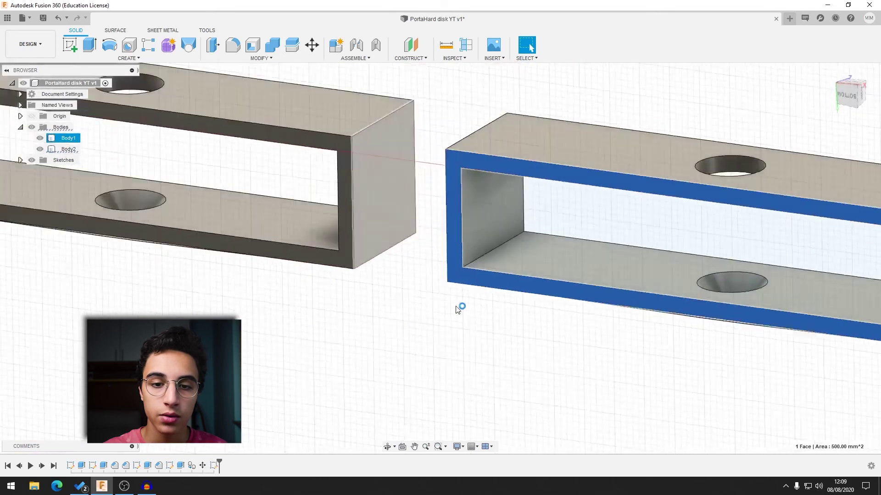
Extrude Body2's inner and rim end-face profiles 2.5 mm to form the cap.
left_click(619, 46)
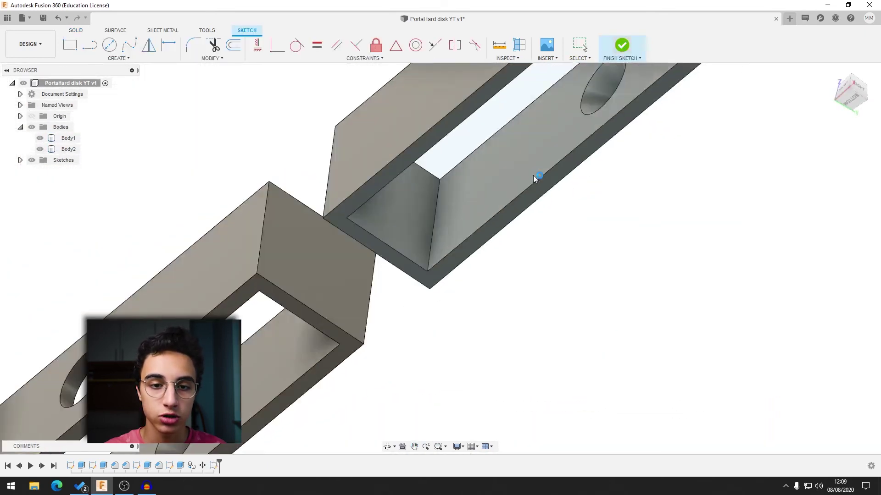
scroll(472, 257, "up", 3)
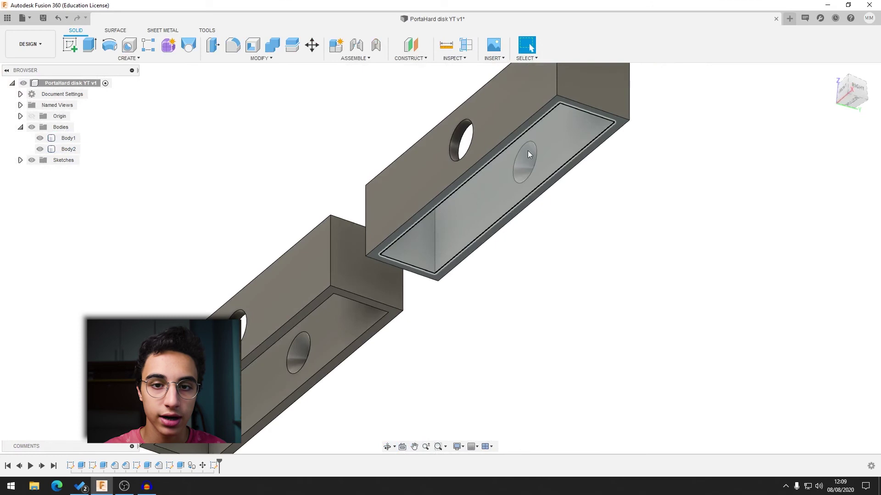
scroll(532, 150, "up", 2)
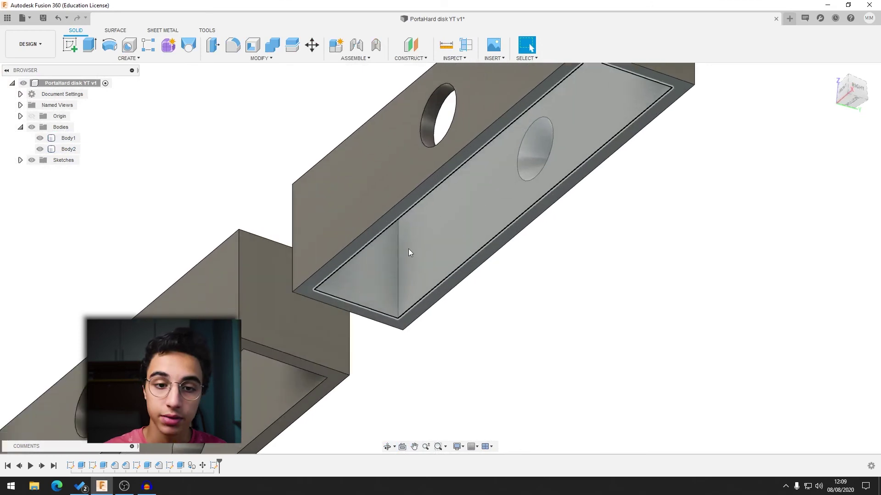
key("e")
left_click(404, 248)
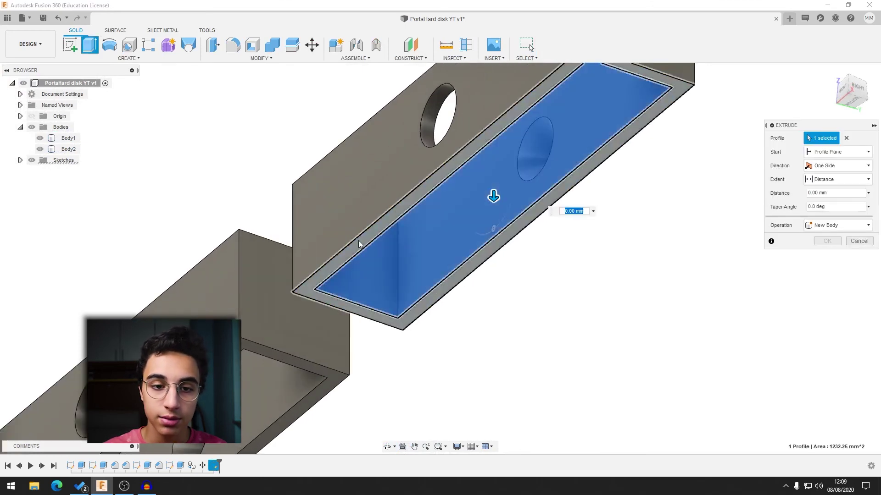
left_click(360, 243)
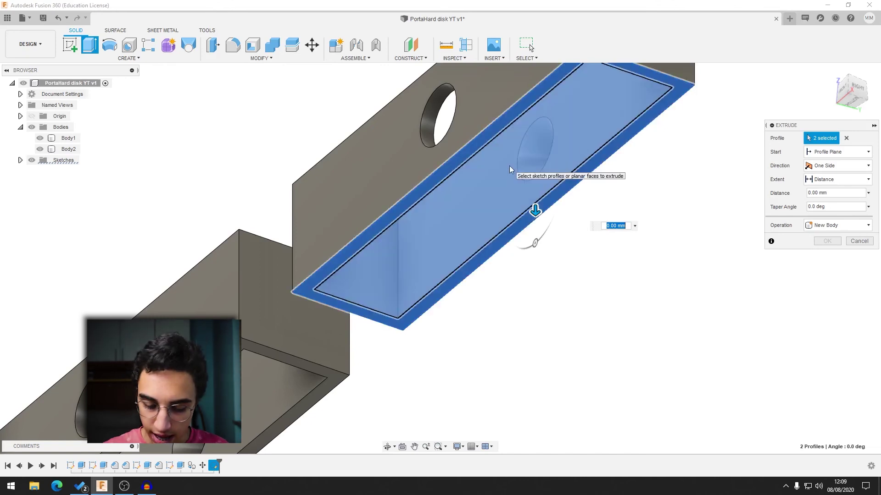
type("2.5")
key("Return")
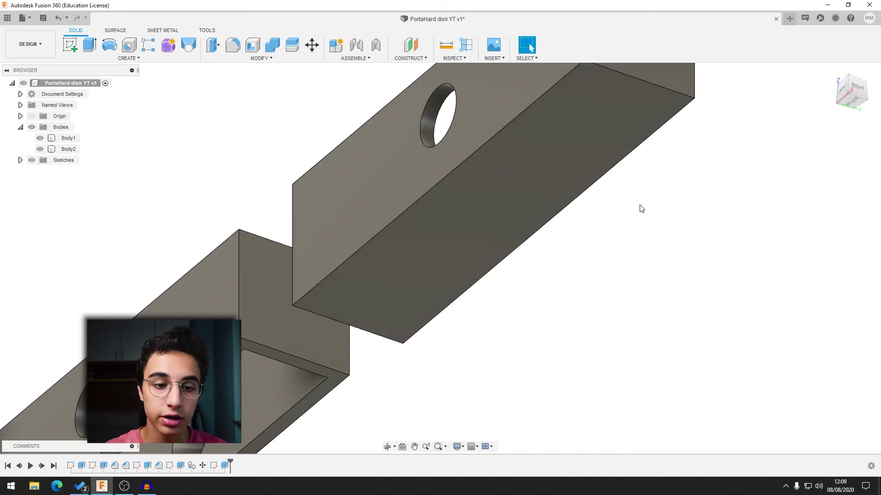
middle_click_drag(472, 324, 427, 260, "shift")
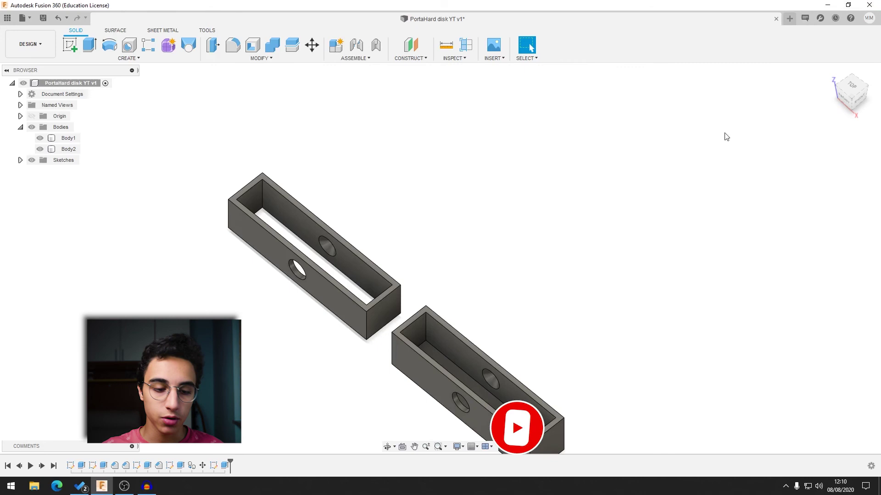
mouse_move(725, 136)
middle_mouse_down("shift")
mouse_move(662, 169)
mouse_move(318, 287)
middle_mouse_up("shift")
mouse_move(407, 324)
middle_mouse_down("shift")
mouse_move(479, 354)
mouse_move(466, 362)
middle_mouse_up("shift")
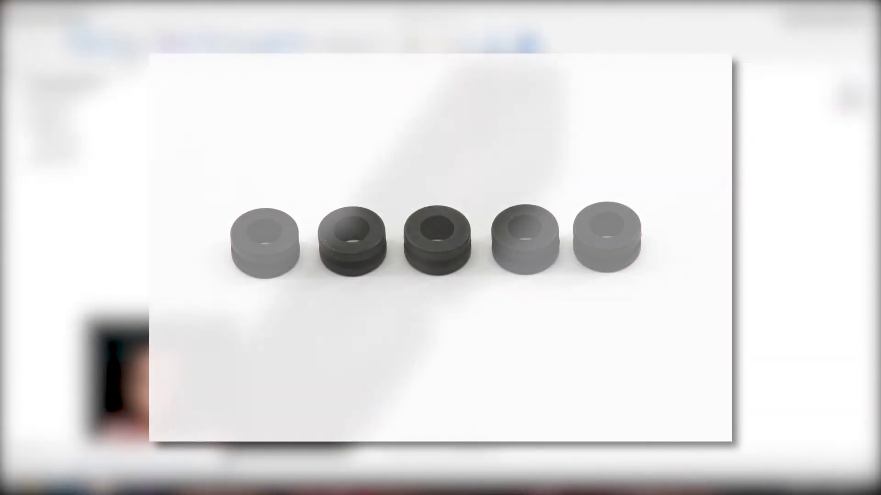